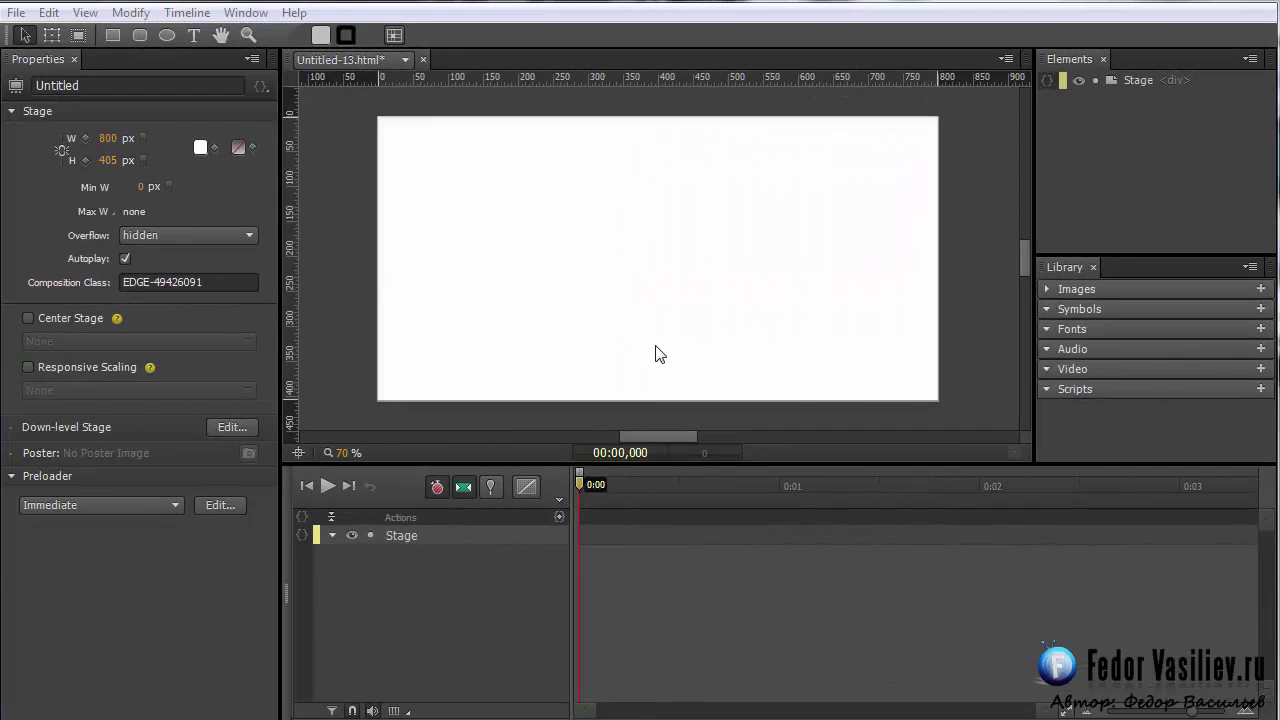
# Switch to the file folder window and place the images 1.png to 5.png from it onto the stage together.
pyautogui.click(1123, 80)
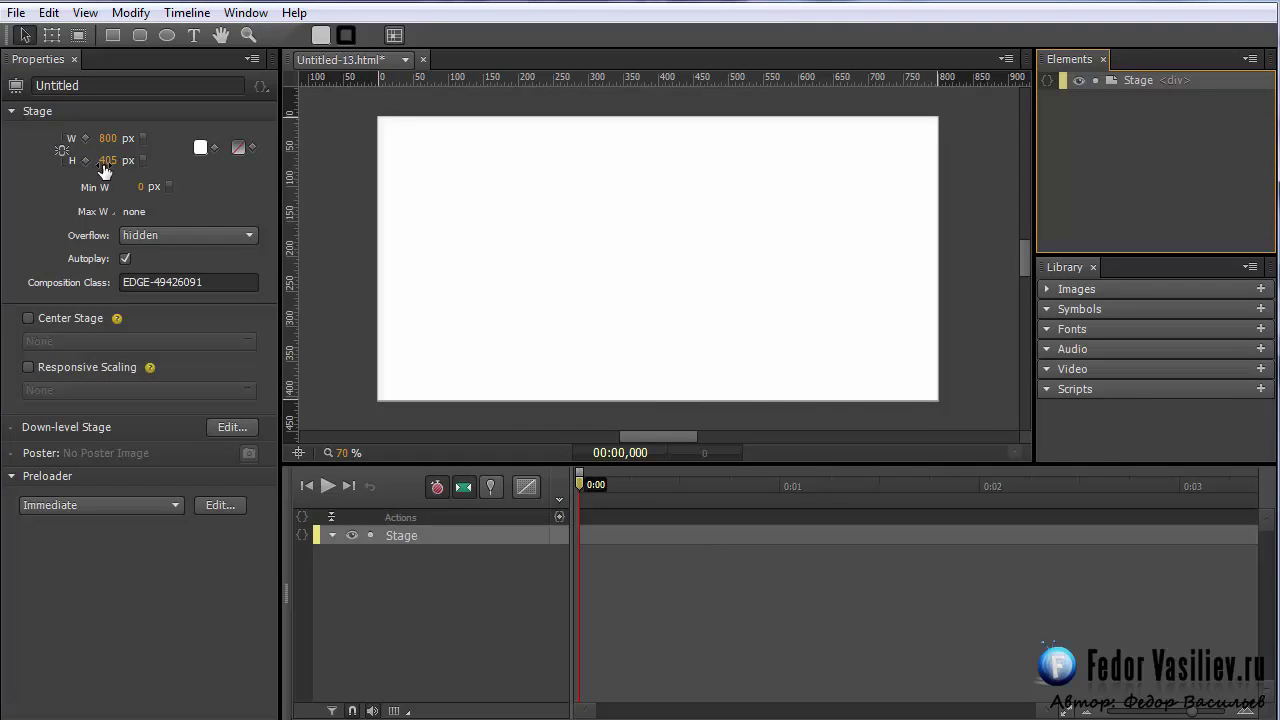
pyautogui.hotkey('alt', 'Tab')
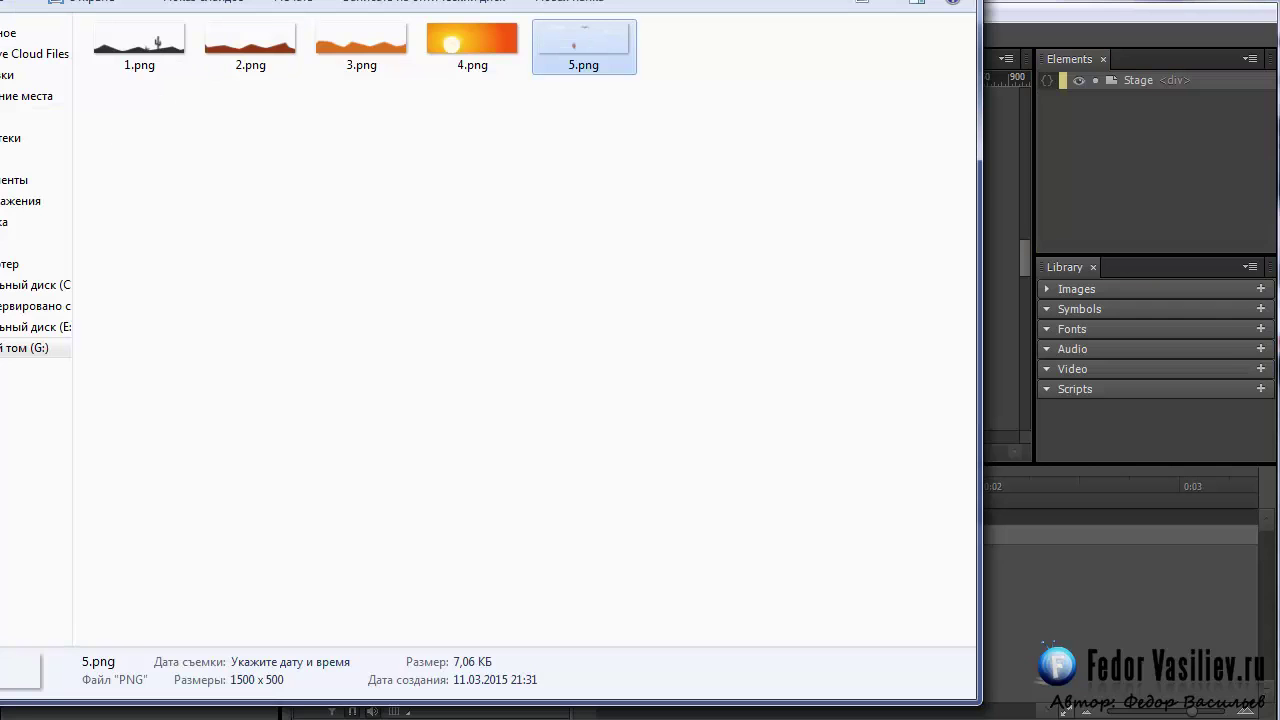
pyautogui.moveTo(978, 172); pyautogui.dragTo(692, 150)
pyautogui.click(642, 168)
pyautogui.moveTo(589, 188); pyautogui.dragTo(110, 45)
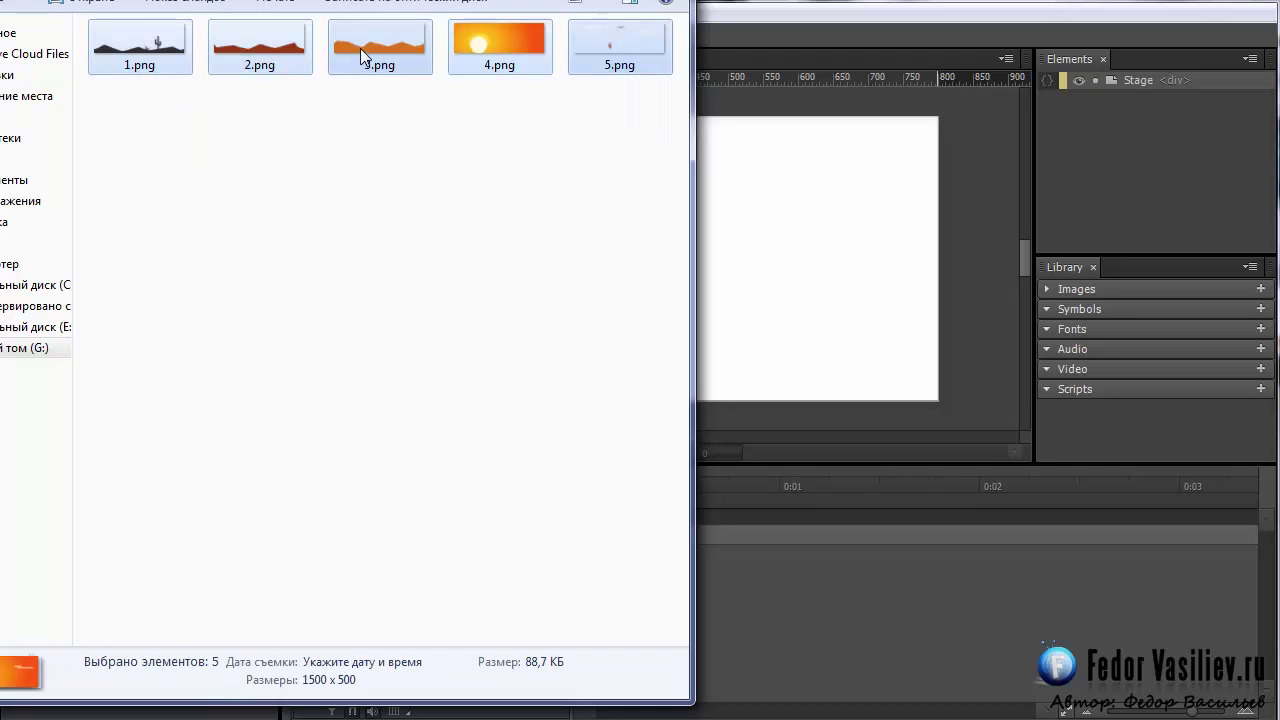
pyautogui.moveTo(371, 40); pyautogui.dragTo(743, 283)
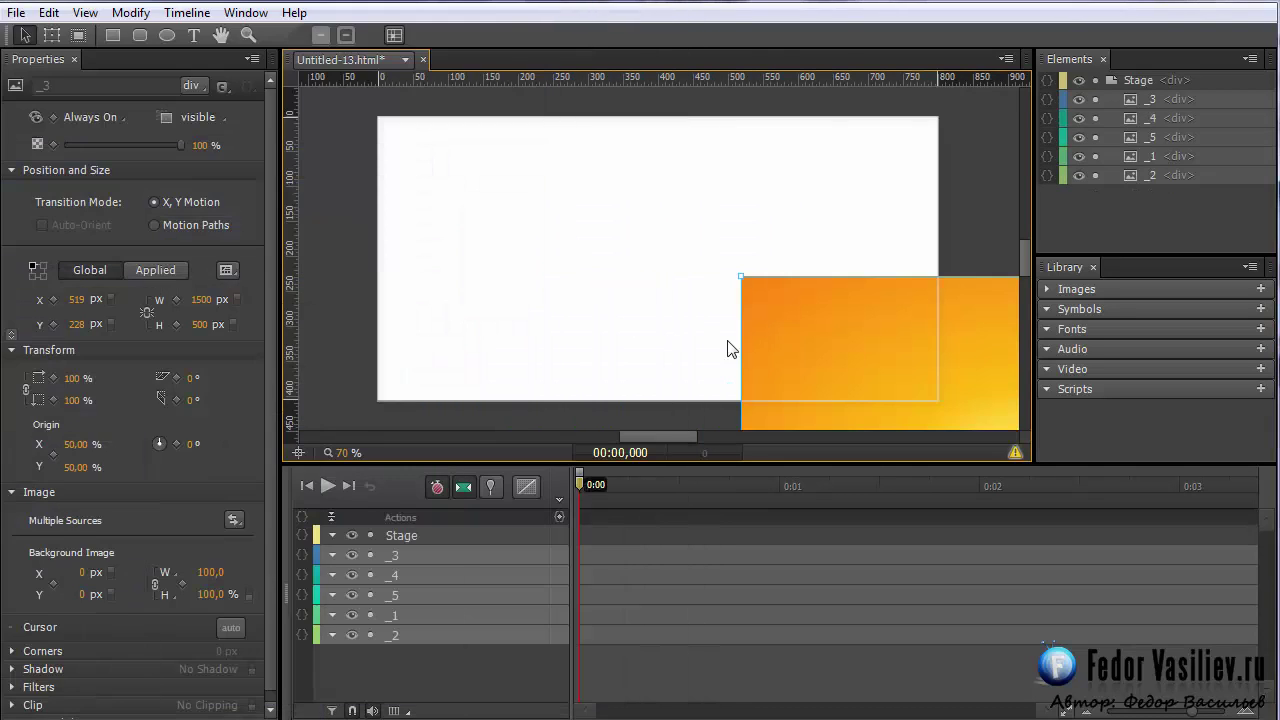
# Move all five images together so they cover the stage and extend past both of its sides.
pyautogui.moveTo(826, 331); pyautogui.dragTo(392, 156)
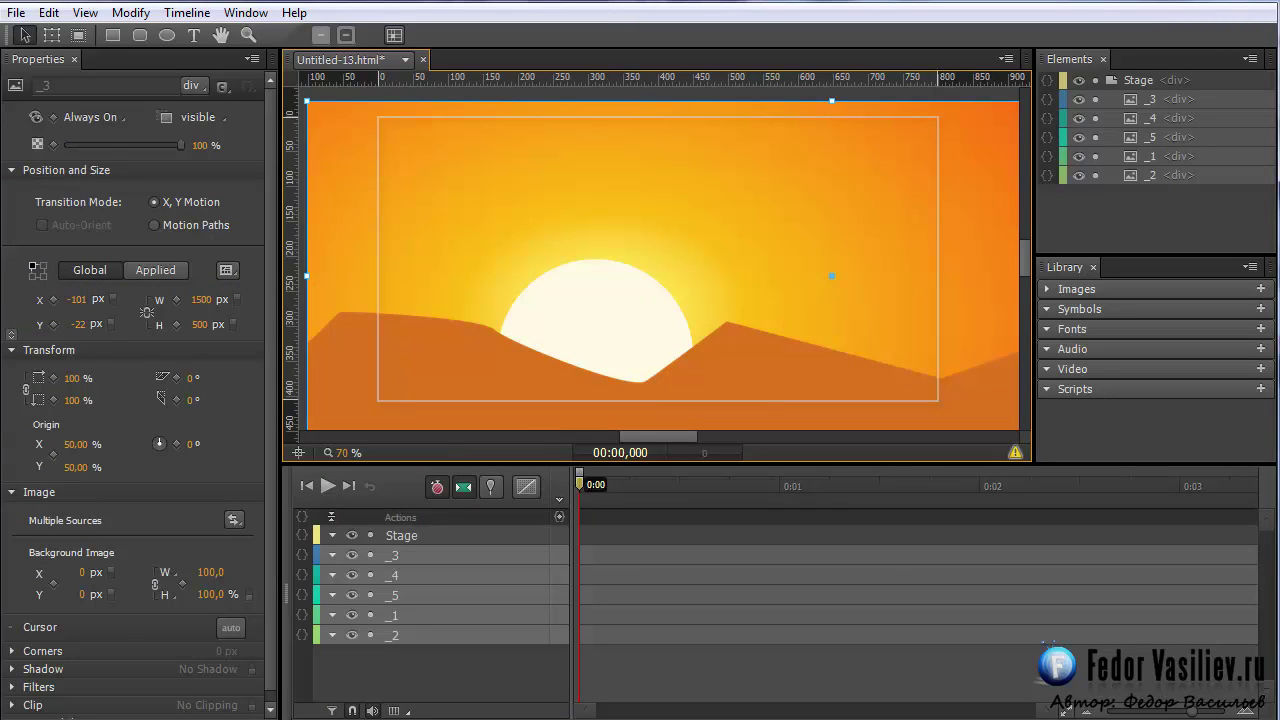
pyautogui.click(632, 497)
pyautogui.moveTo(342, 452); pyautogui.dragTo(318, 452)
pyautogui.moveTo(847, 346); pyautogui.dragTo(886, 346)
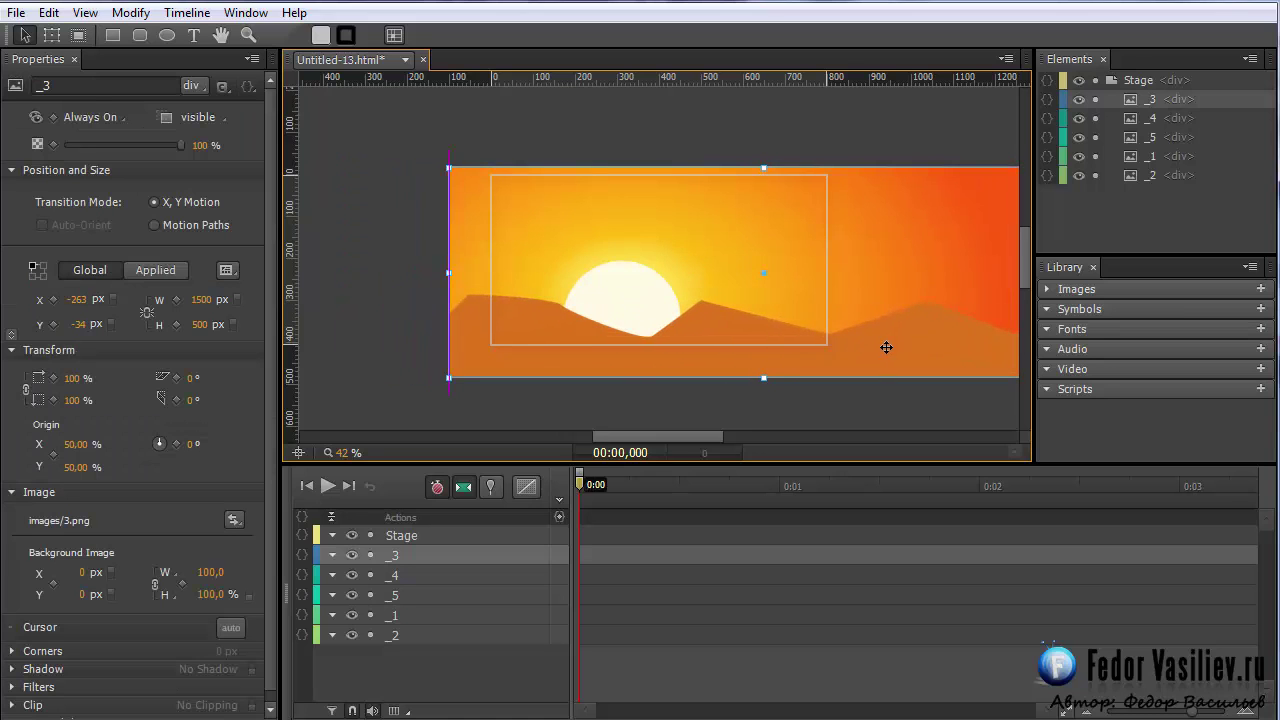
pyautogui.keyDown('shift'); pyautogui.click(1137, 177); pyautogui.keyUp('shift')
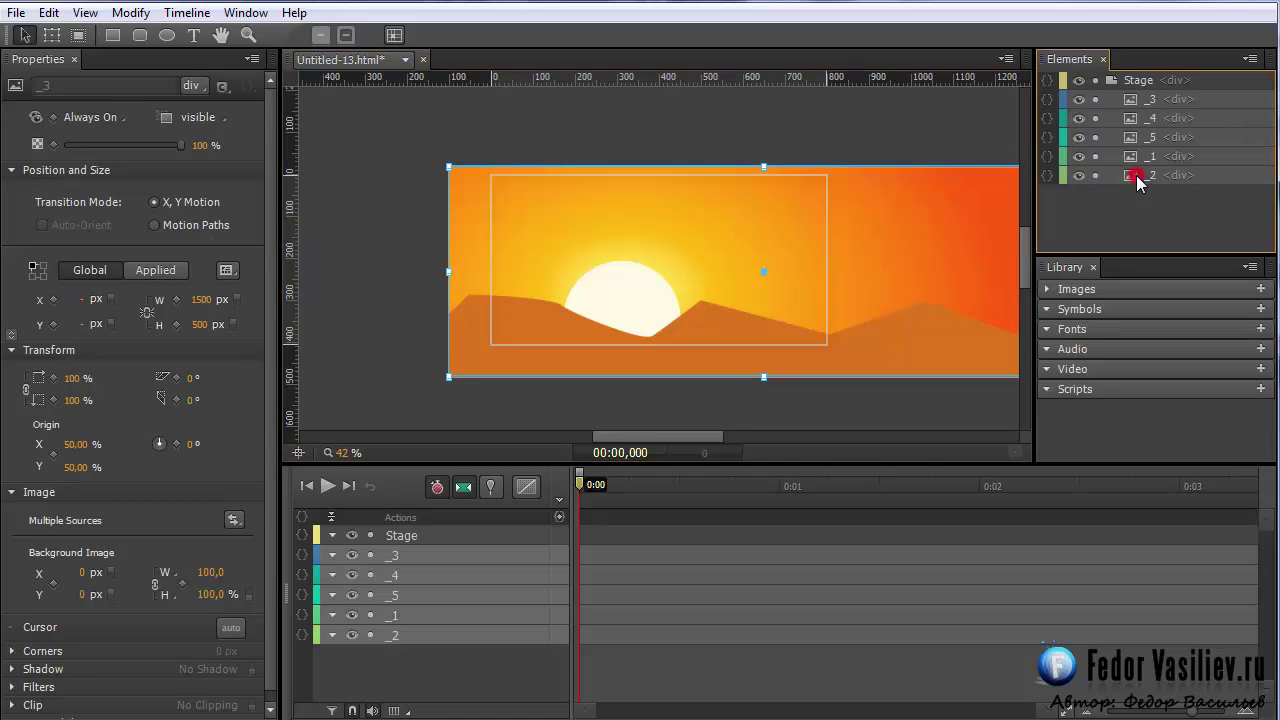
pyautogui.moveTo(877, 286); pyautogui.dragTo(780, 297)
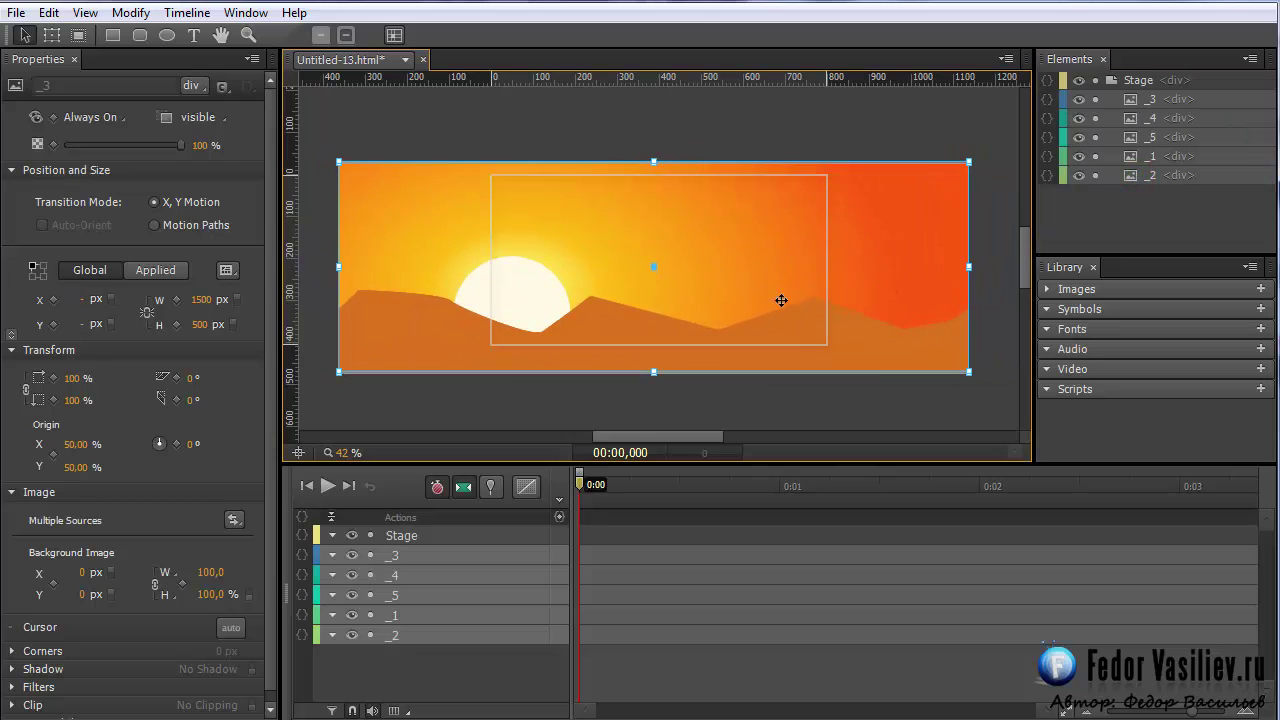
# Scale the five images to 1216 × 405 px, align them over the stage at X -194 px, and deselect them.
pyautogui.moveTo(967, 372); pyautogui.dragTo(899, 351)
pyautogui.moveTo(695, 280); pyautogui.dragTo(752, 296)
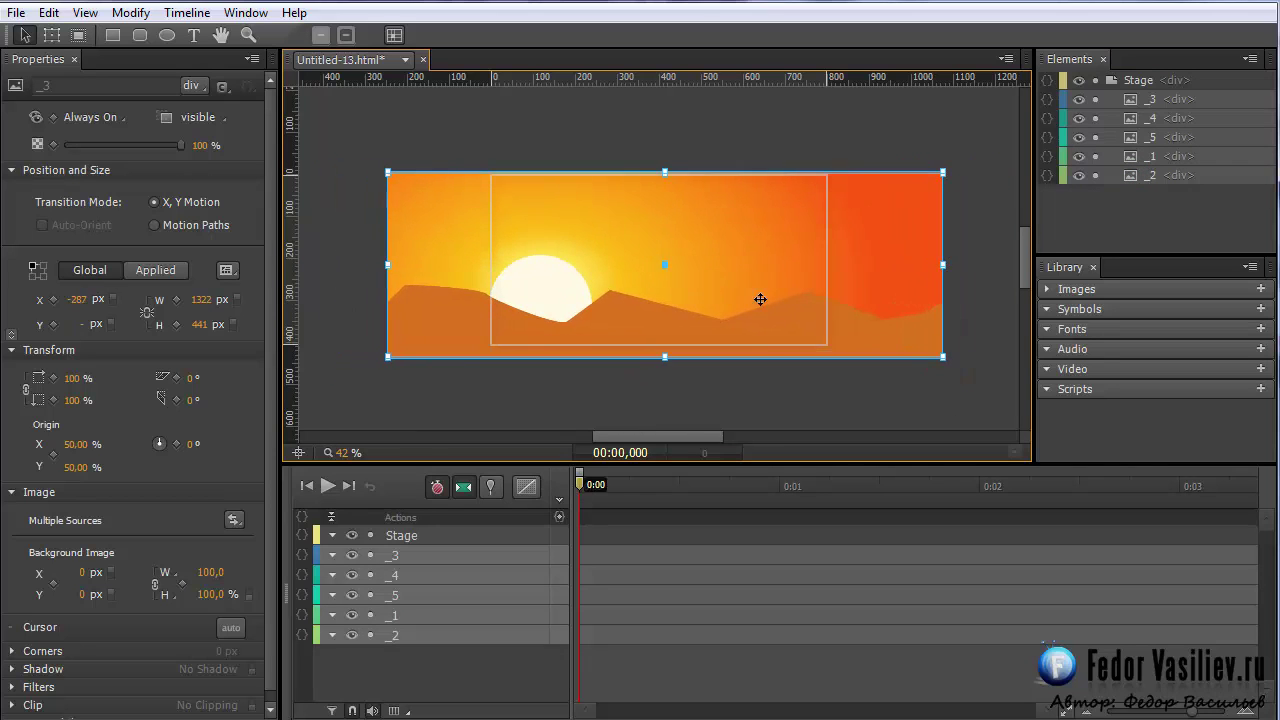
pyautogui.click(943, 355)
pyautogui.moveTo(935, 352); pyautogui.dragTo(900, 343)
pyautogui.moveTo(667, 272); pyautogui.dragTo(686, 272)
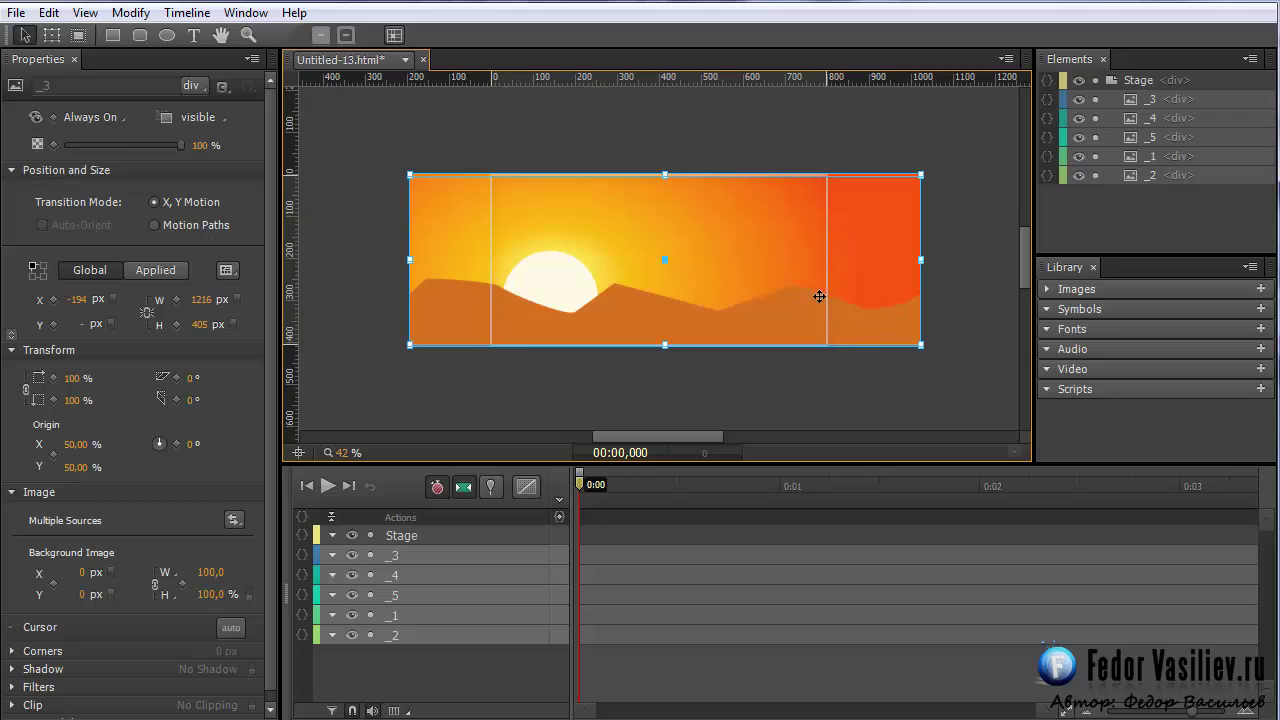
pyautogui.hotkey('ctrl', 'shift', 'a')
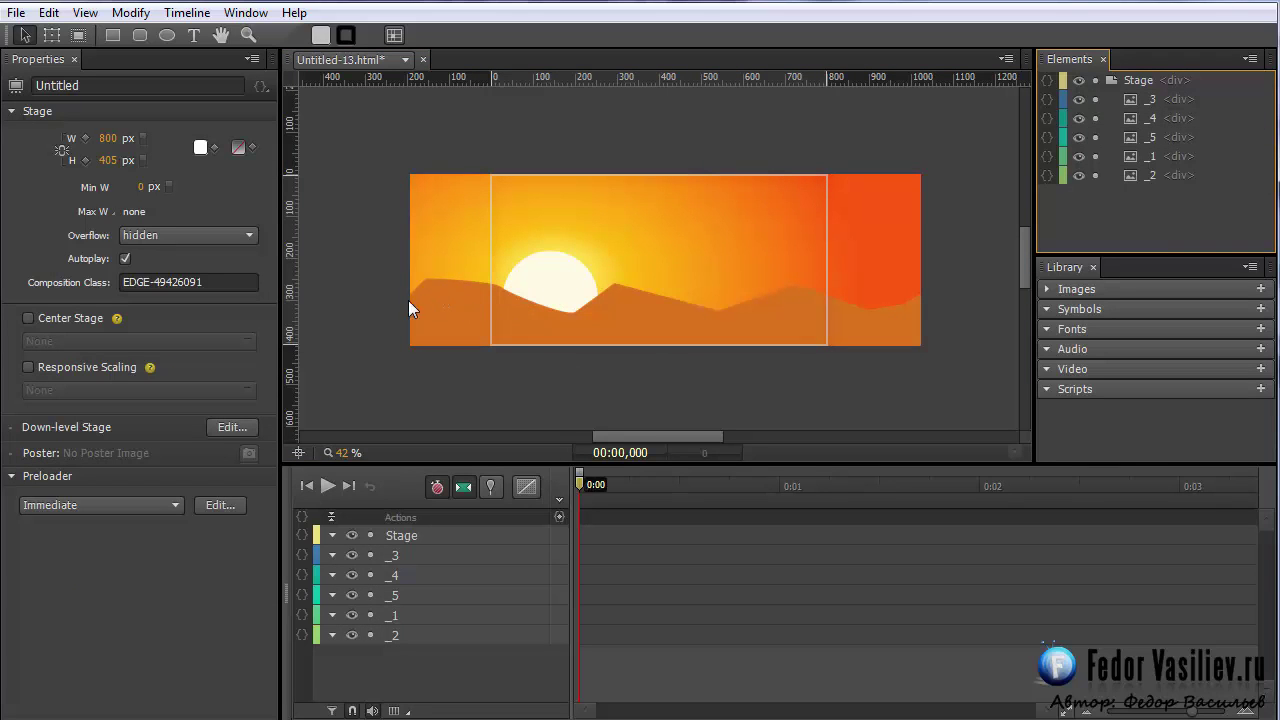
# Hide the _3 image and move the _4 sunset background below all other images in the stacking order.
pyautogui.click(1078, 100)
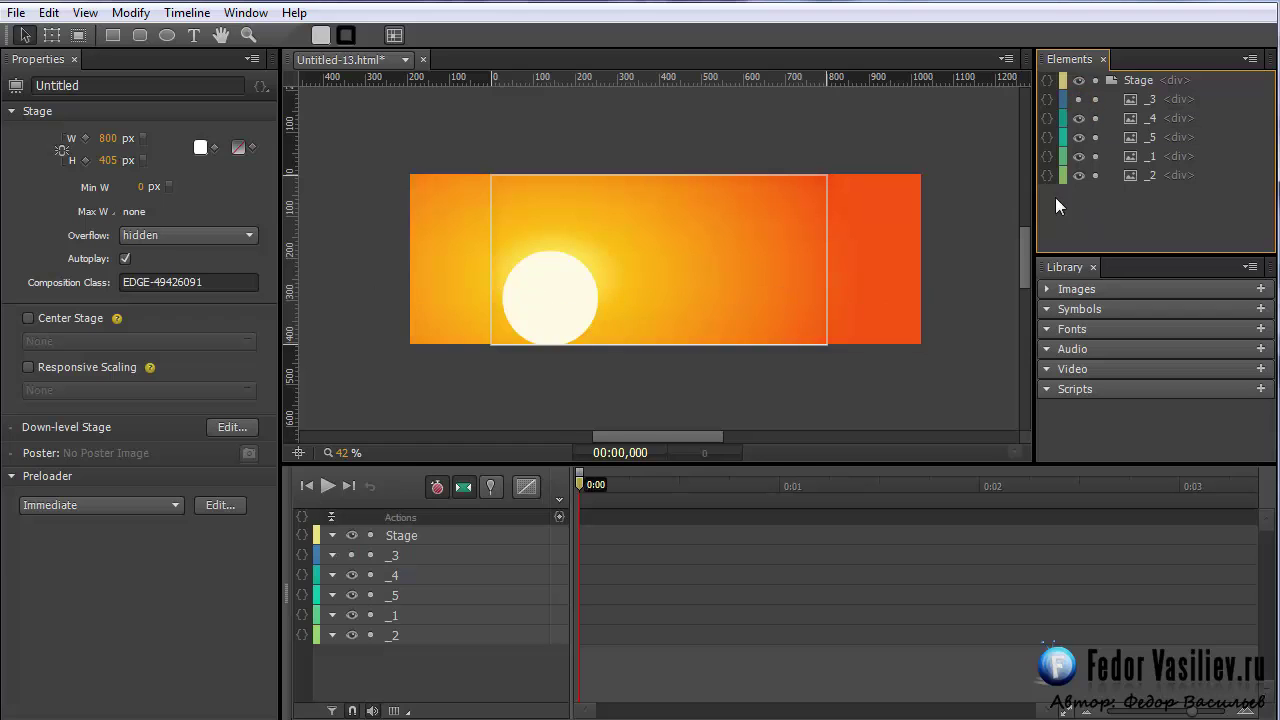
pyautogui.click(1078, 118)
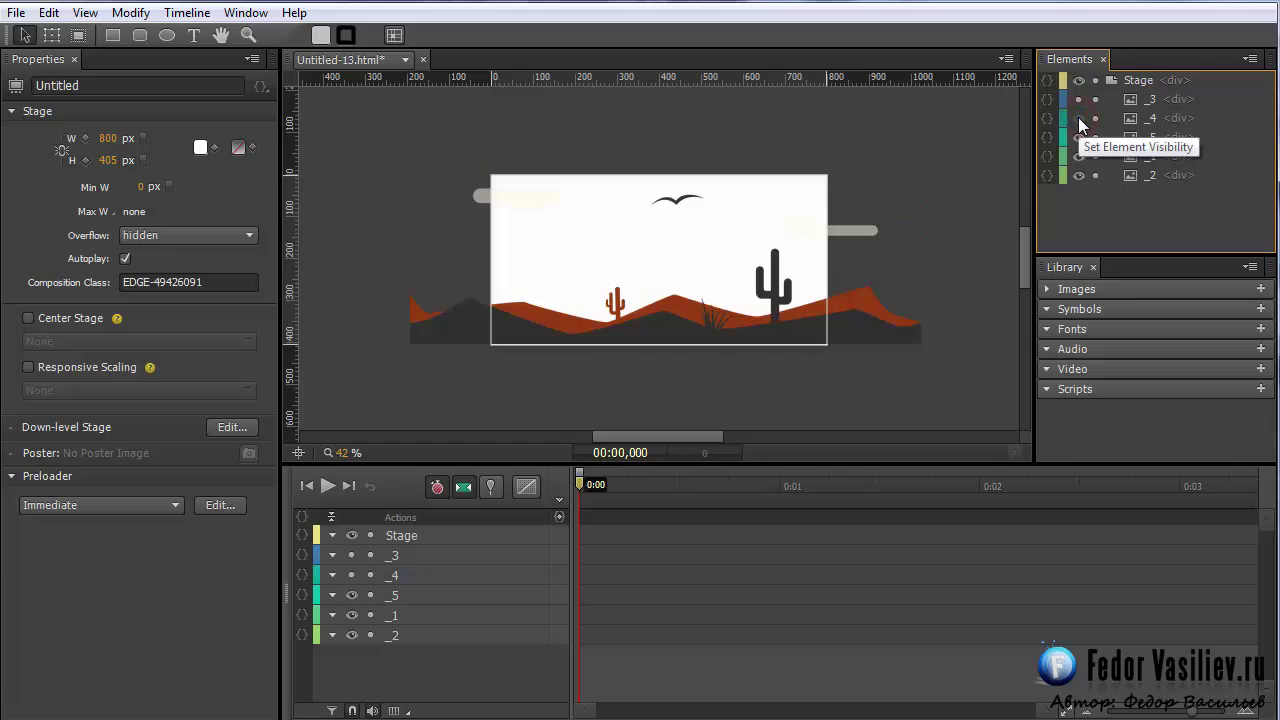
pyautogui.click(1078, 118)
pyautogui.click(1078, 118)
pyautogui.click(1078, 118)
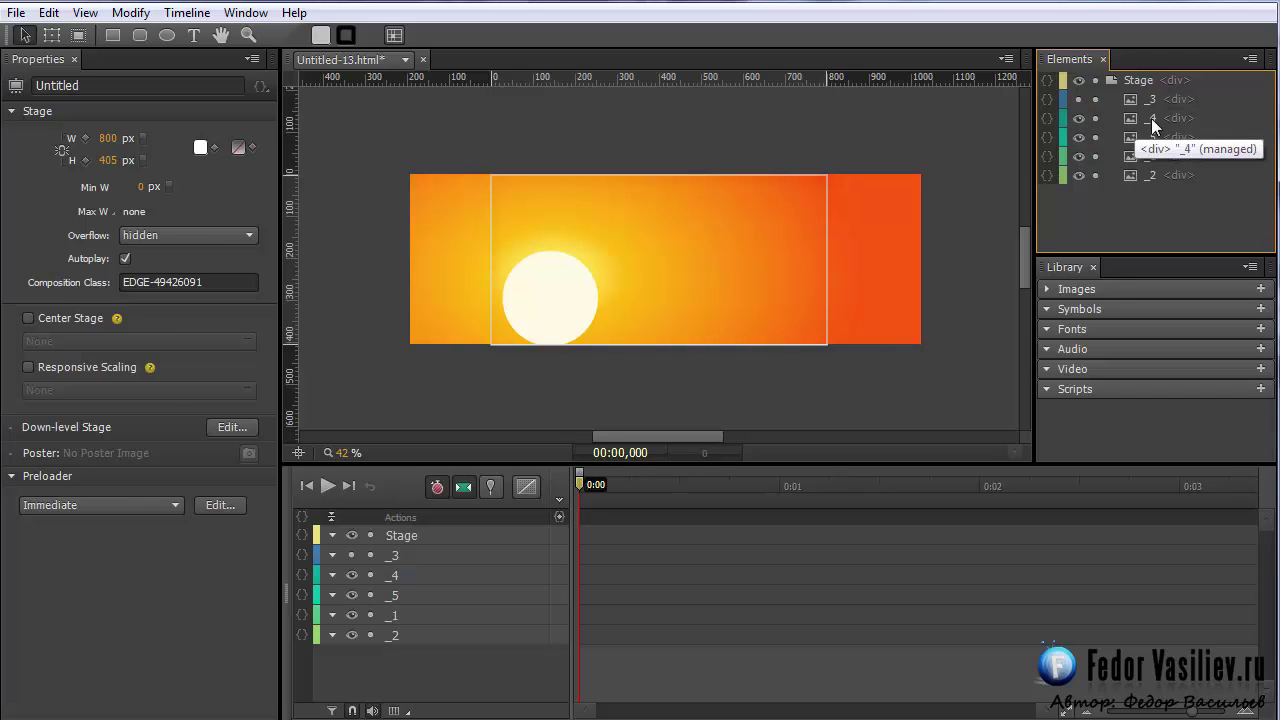
pyautogui.click(1149, 118)
pyautogui.click(1078, 118)
pyautogui.click(1078, 118)
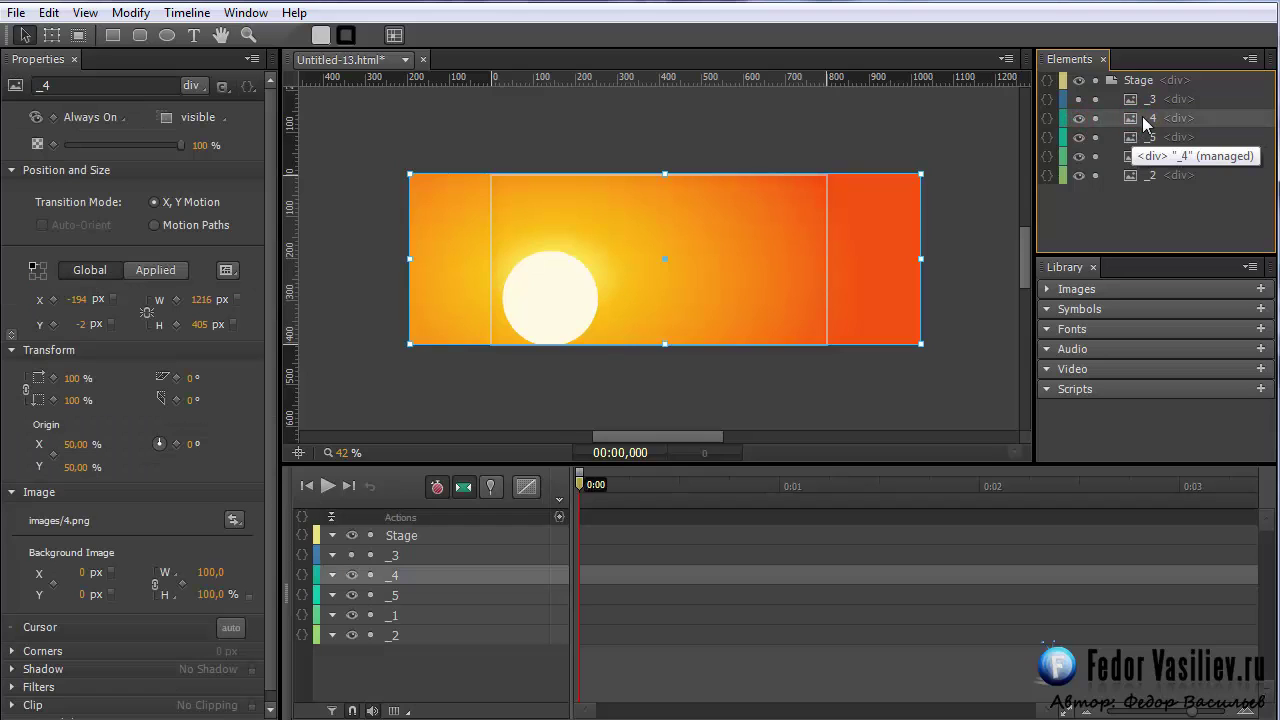
pyautogui.moveTo(1145, 118); pyautogui.dragTo(1150, 203)
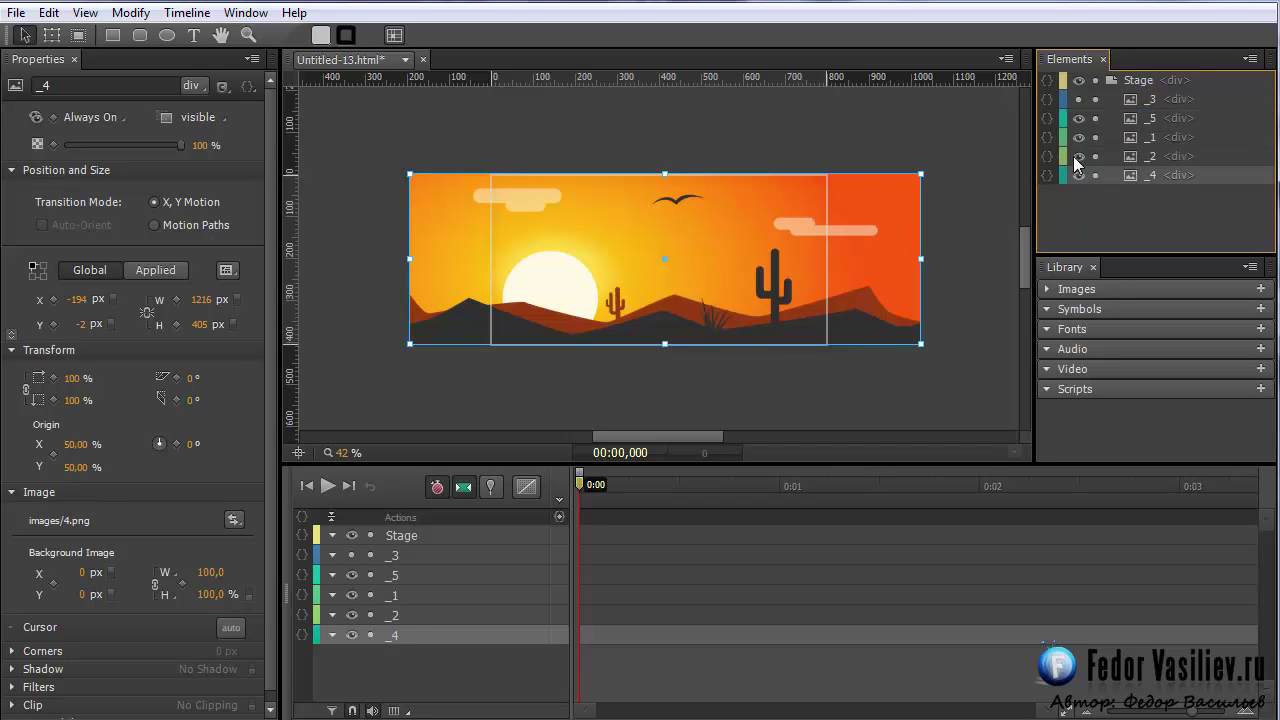
# Show the _3 hills image again and move it in the stacking order to directly above _4.
pyautogui.click(1078, 102)
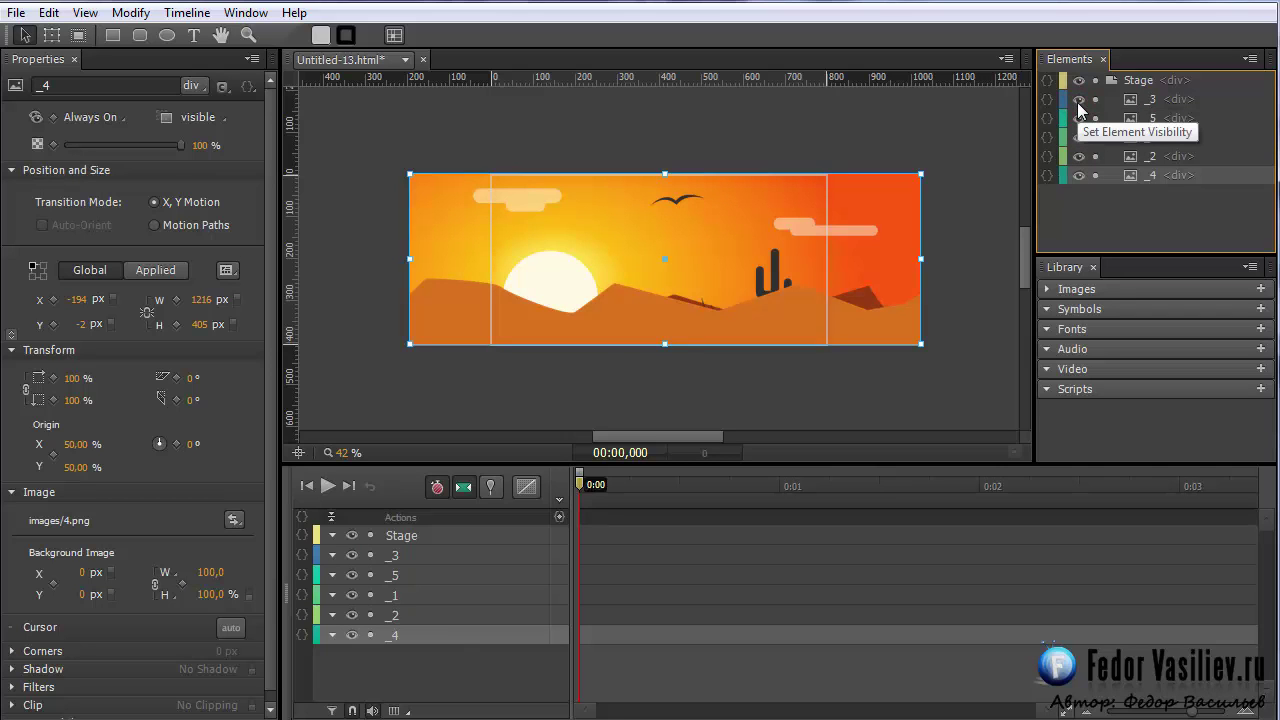
pyautogui.click(1078, 102)
pyautogui.moveTo(1145, 100); pyautogui.dragTo(1145, 133)
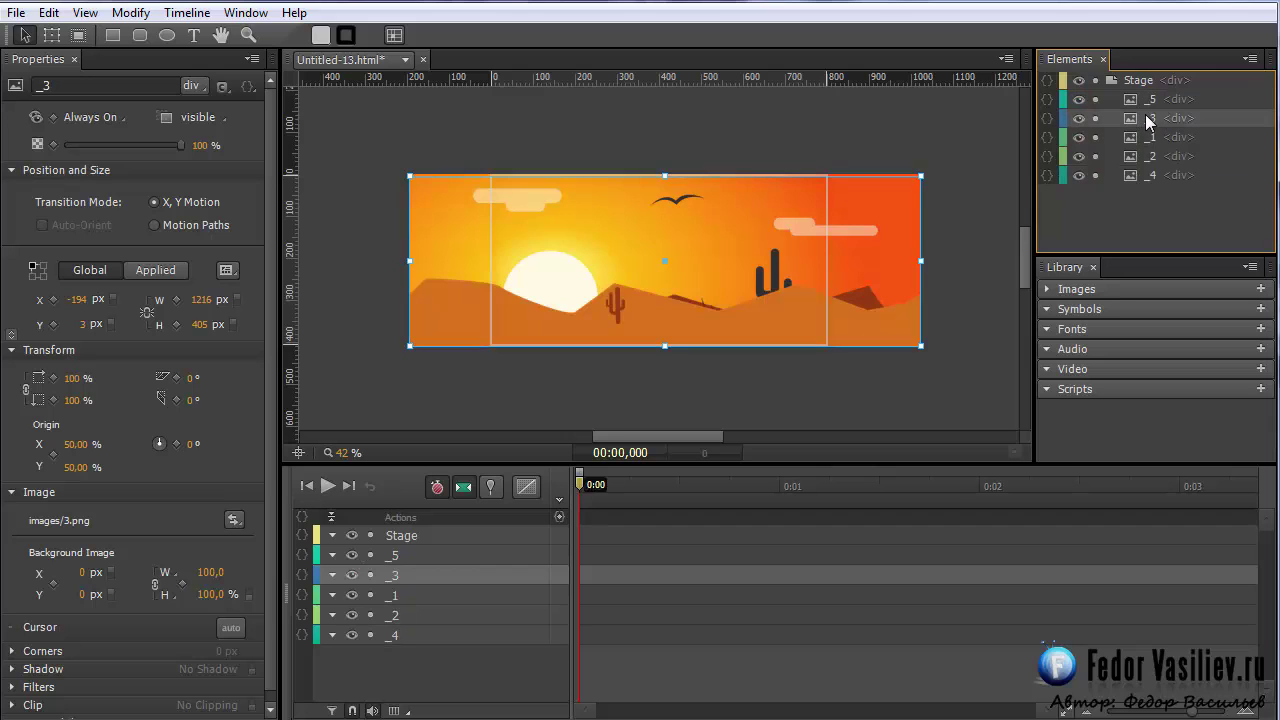
pyautogui.moveTo(1147, 122); pyautogui.dragTo(1144, 172)
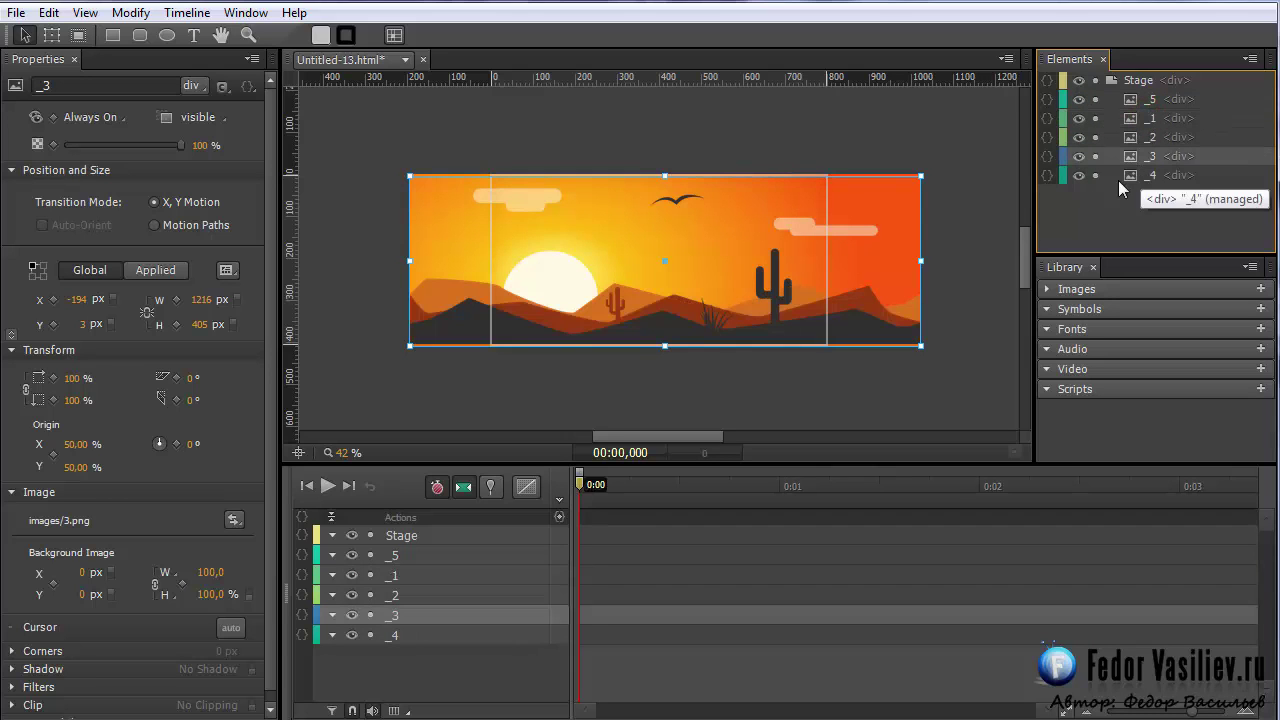
# Toggle the visibility of images _3 and _1 to check which part of the scene each one holds.
pyautogui.click(1079, 156)
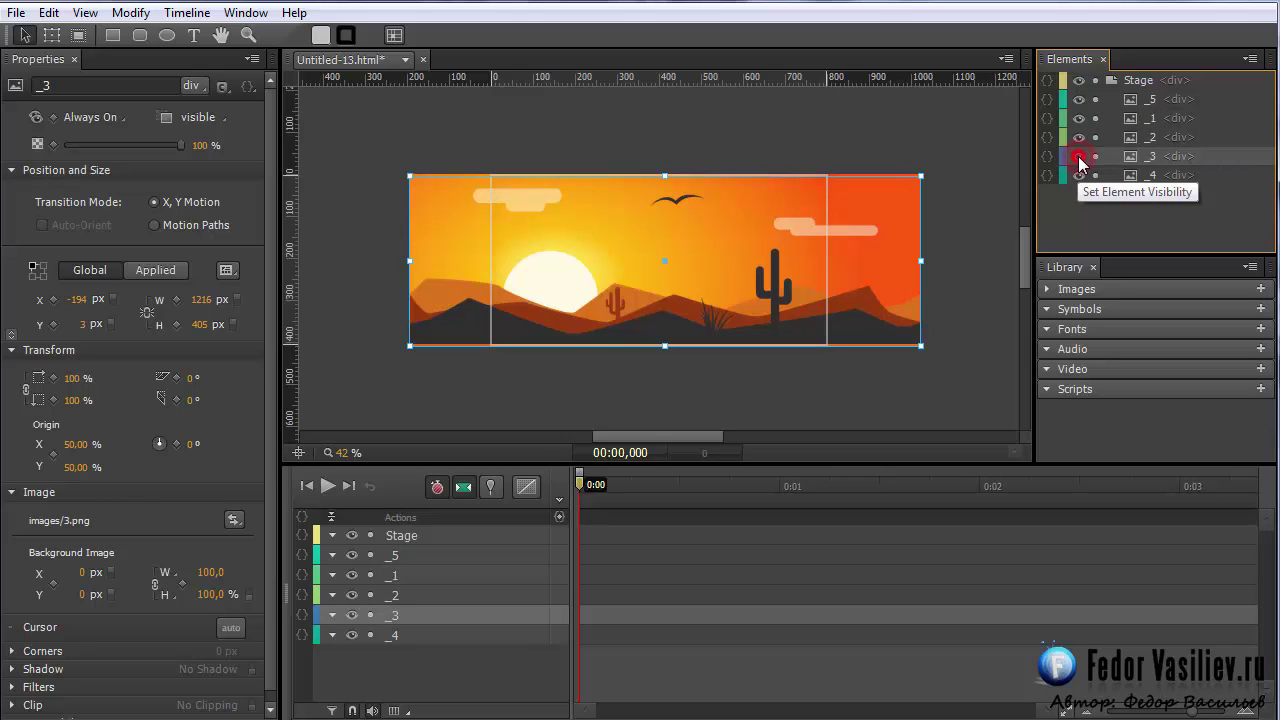
pyautogui.click(1080, 157)
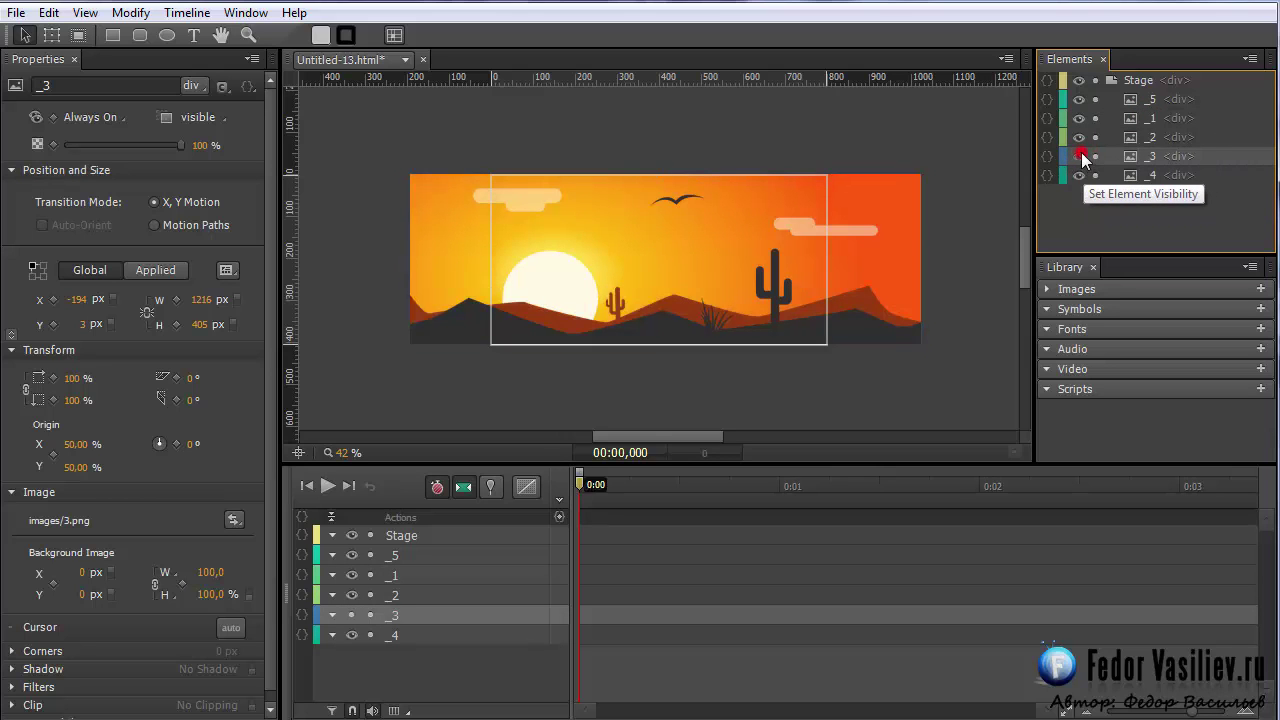
pyautogui.click(1080, 157)
pyautogui.click(1080, 157)
pyautogui.click(1079, 118)
pyautogui.click(1079, 118)
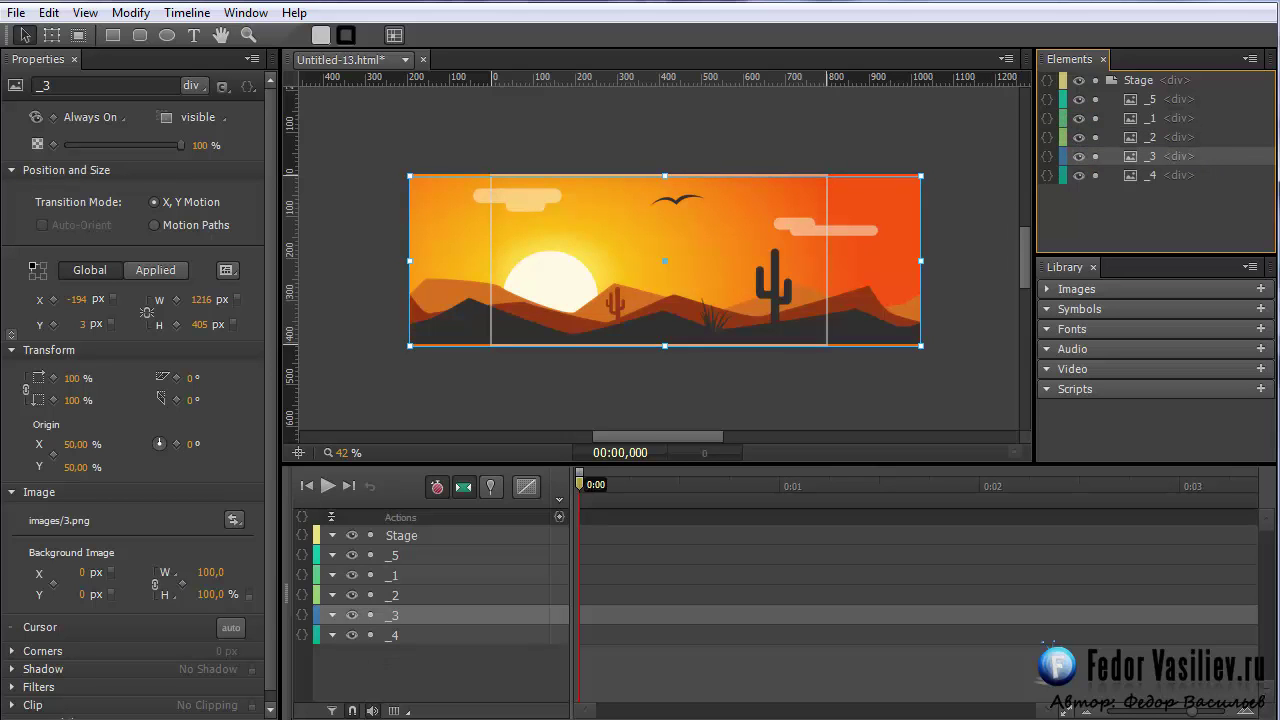
# Go through the image layers from _4 up to _5 to review their stacking order, and deselect them.
pyautogui.click(1155, 175)
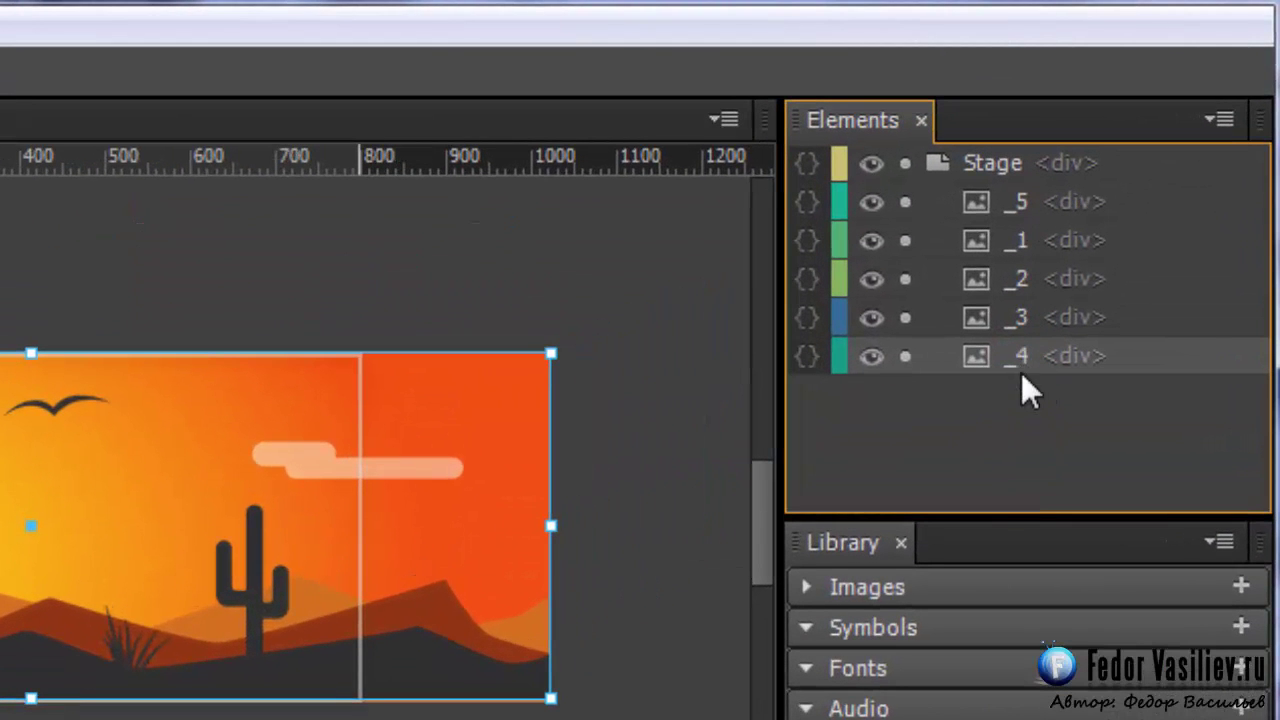
pyautogui.click(1021, 356)
pyautogui.click(1020, 317)
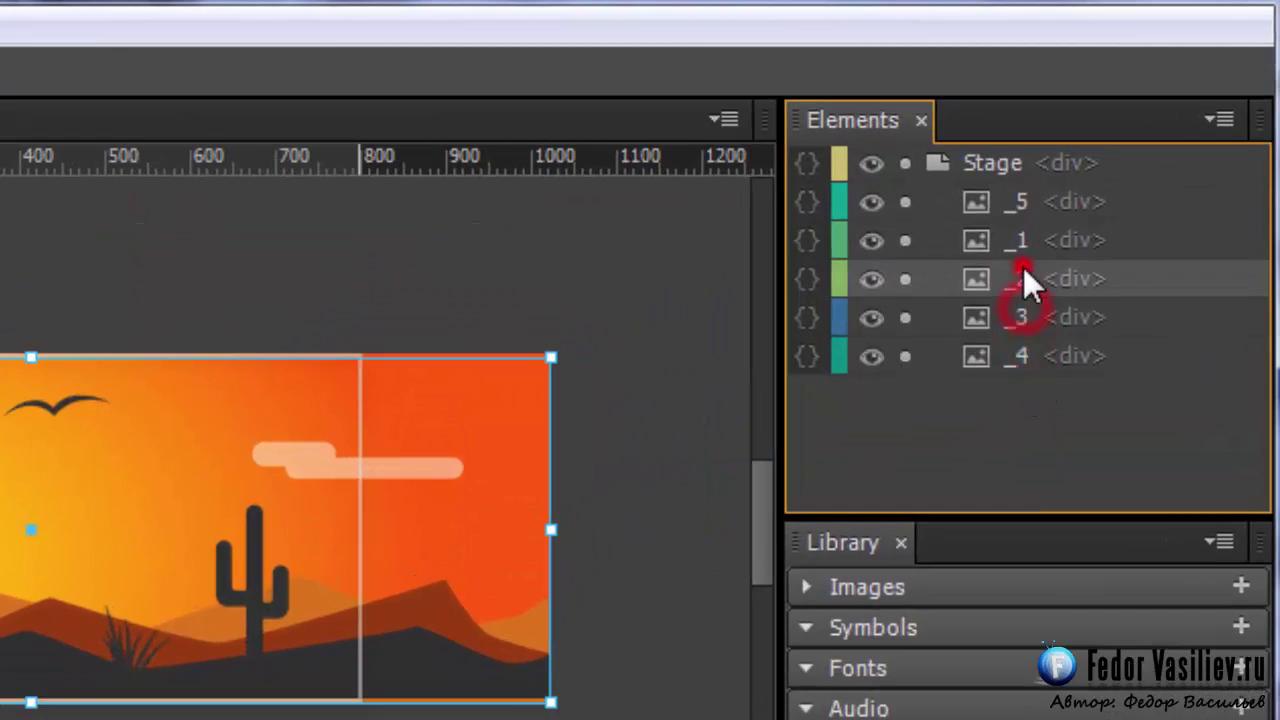
pyautogui.click(1018, 279)
pyautogui.click(1018, 201)
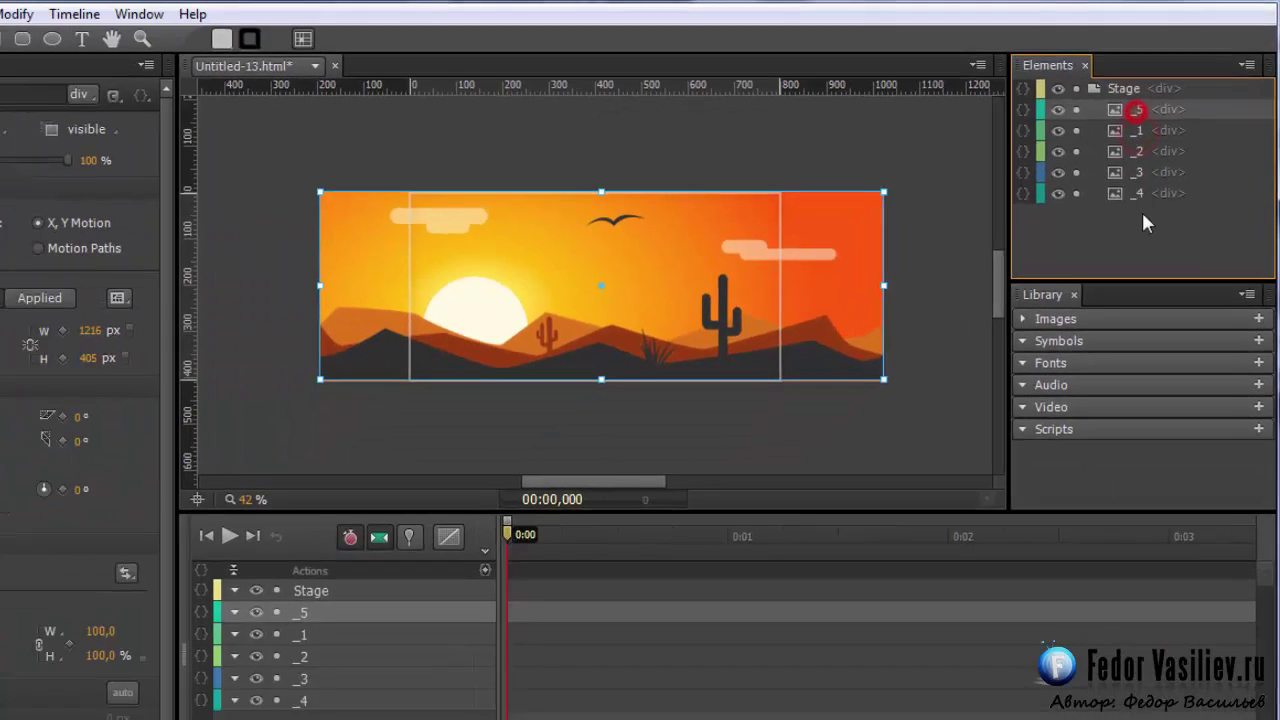
pyautogui.click(1137, 236)
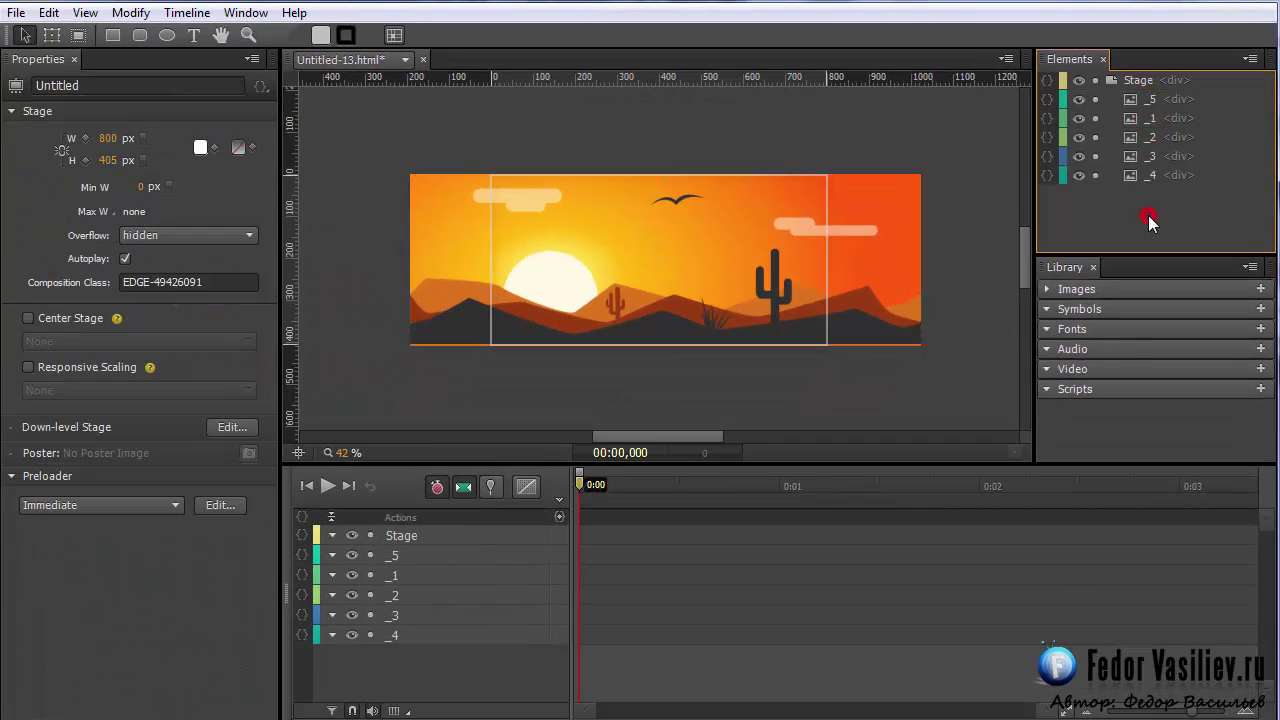
# Add the script file jquery-2.0.3.min.js from the js folder of Untitled-9 to the library, and collapse the scripts list.
pyautogui.click(1261, 389)
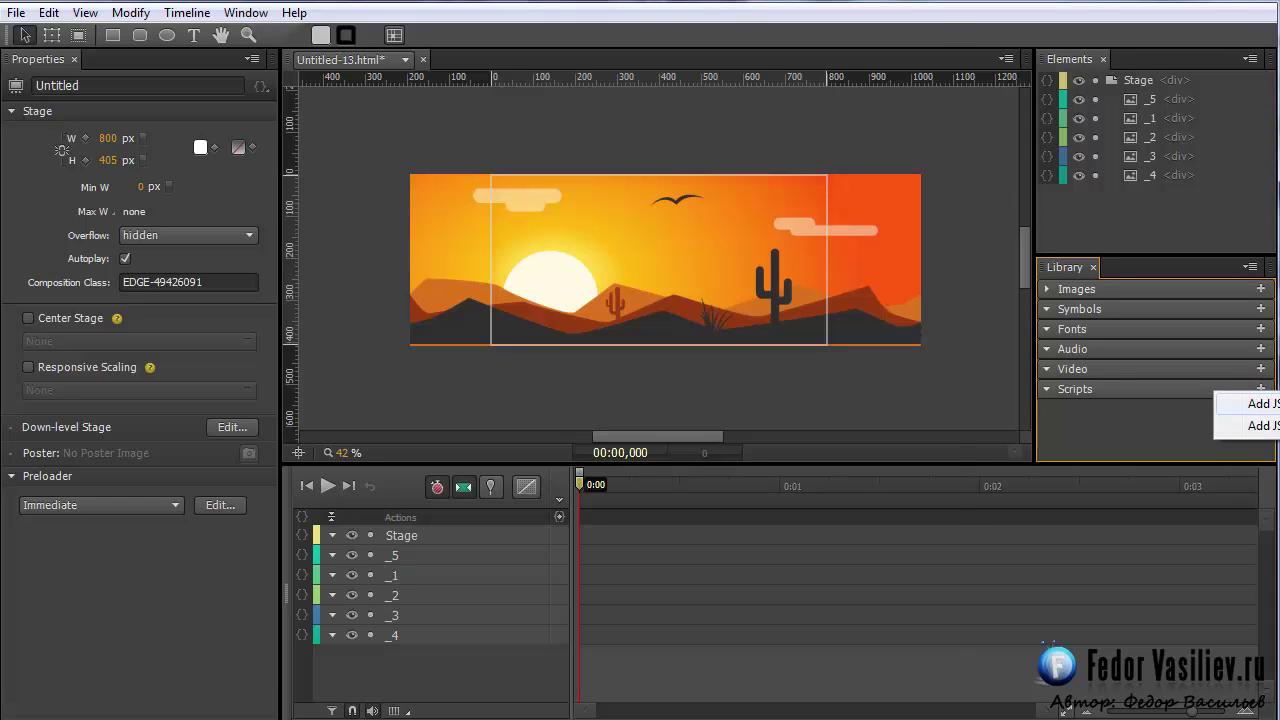
pyautogui.click(1262, 403)
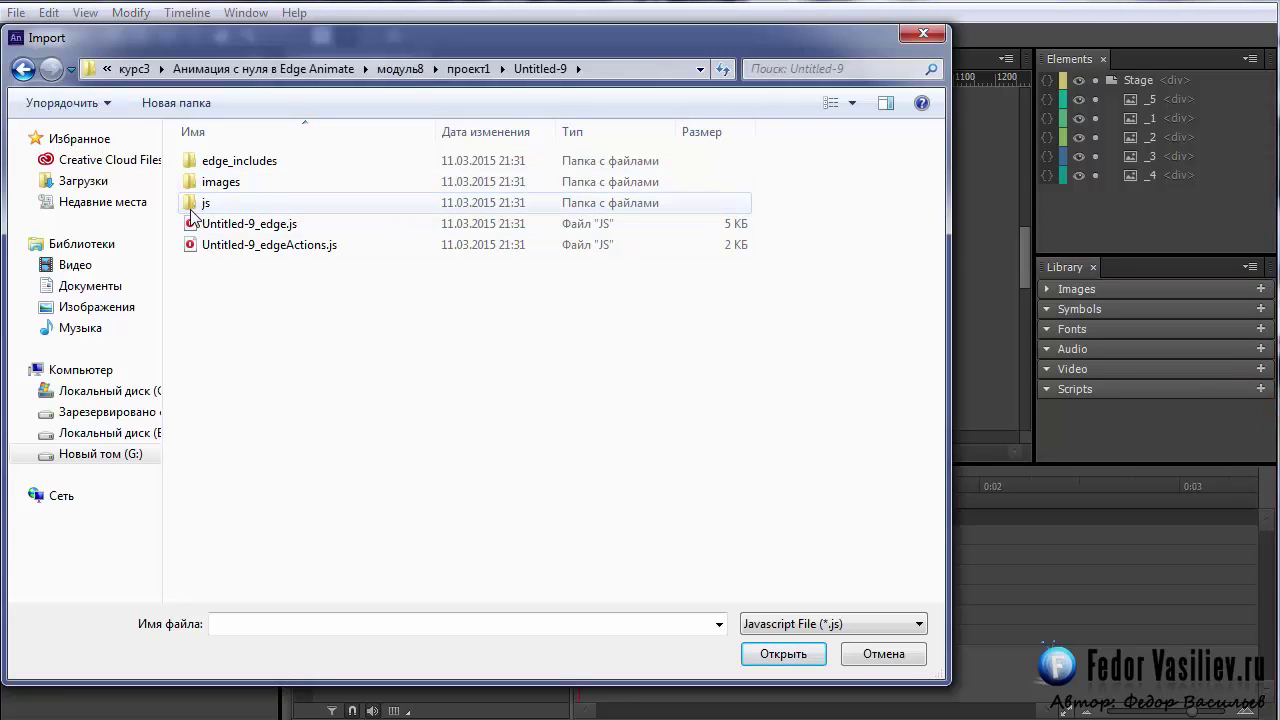
pyautogui.doubleClick(196, 203)
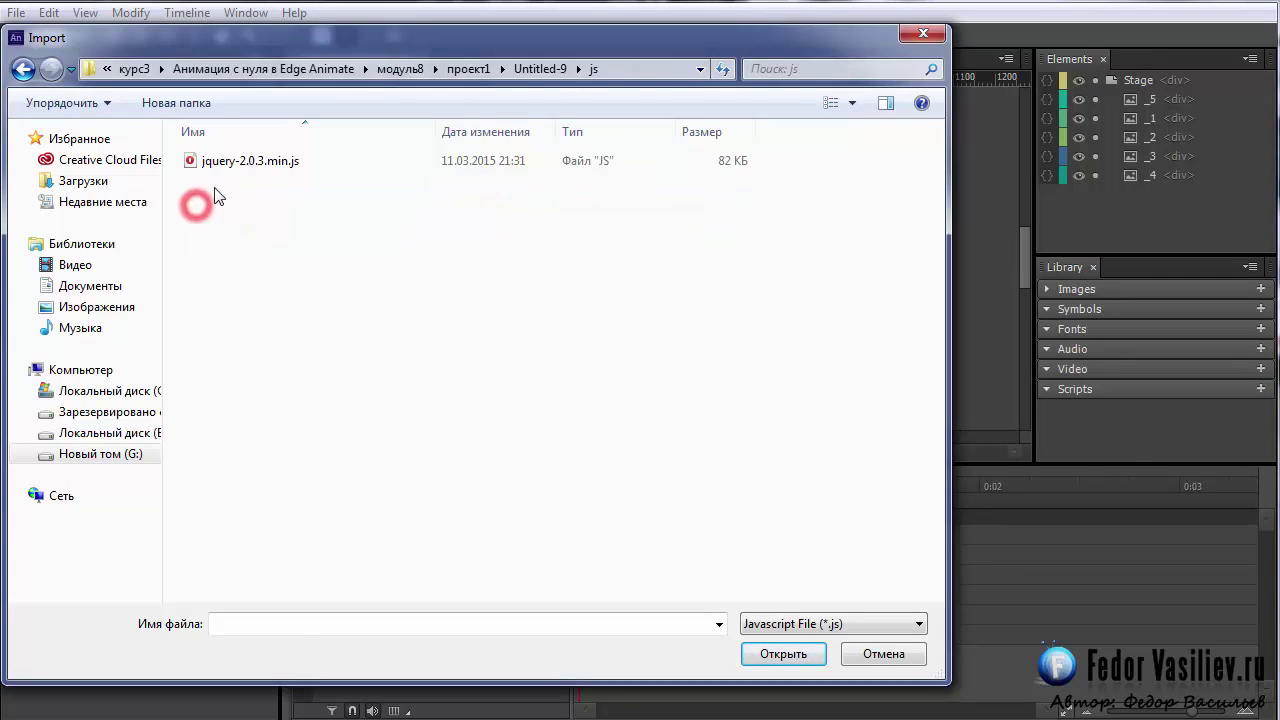
pyautogui.click(215, 161)
pyautogui.click(785, 653)
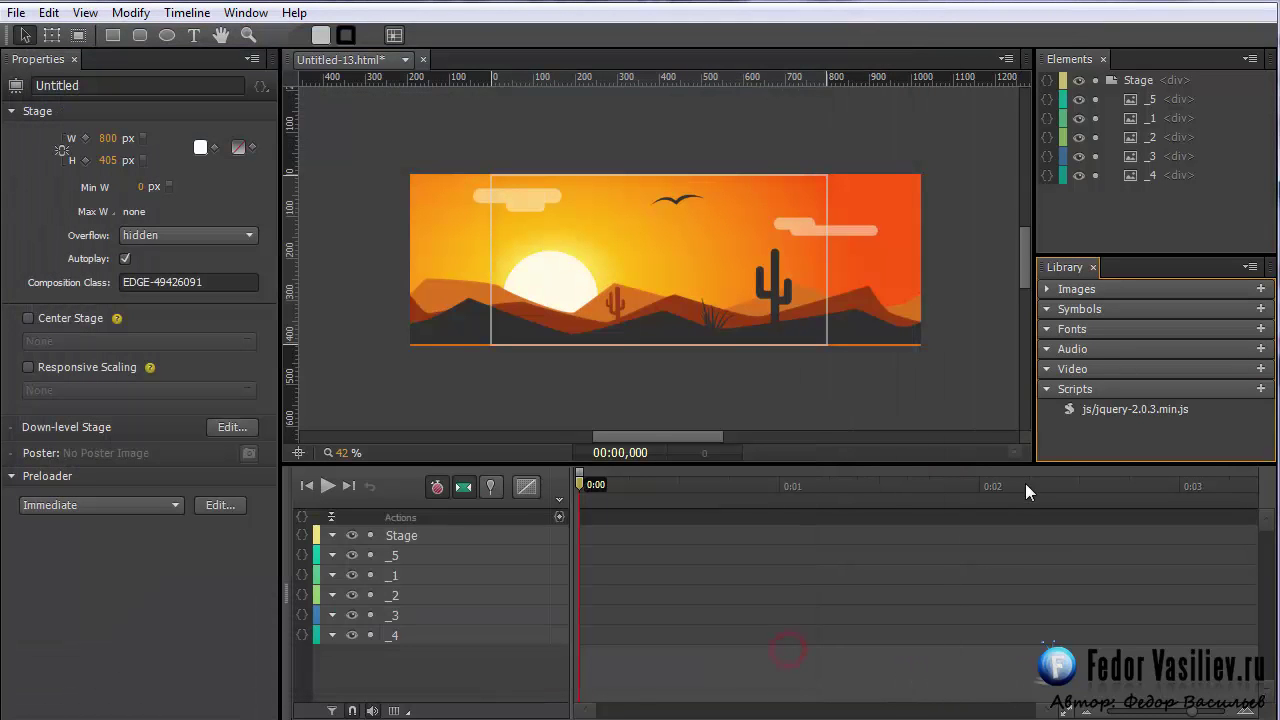
pyautogui.click(1047, 391)
# Select the _4 background image, set the pin at 0:00 on the timeline, and place the playhead at 0:02.
pyautogui.click(1135, 157)
pyautogui.click(1137, 100)
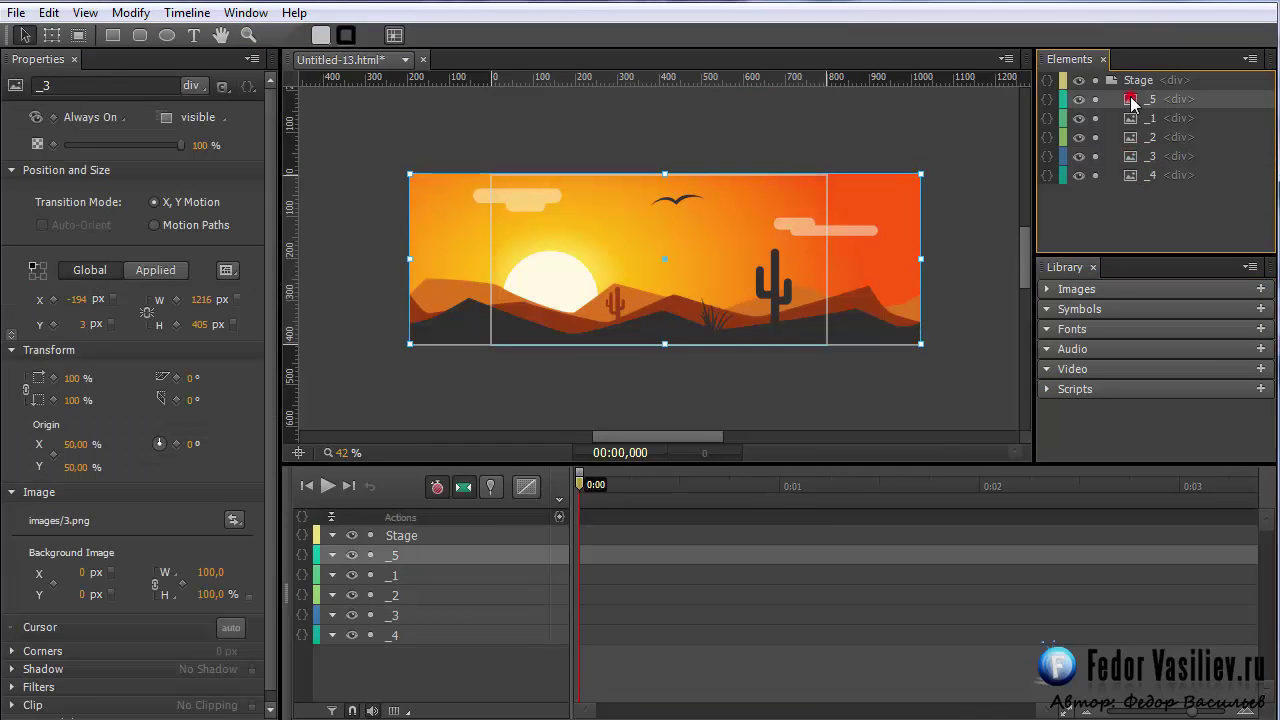
pyautogui.click(1141, 176)
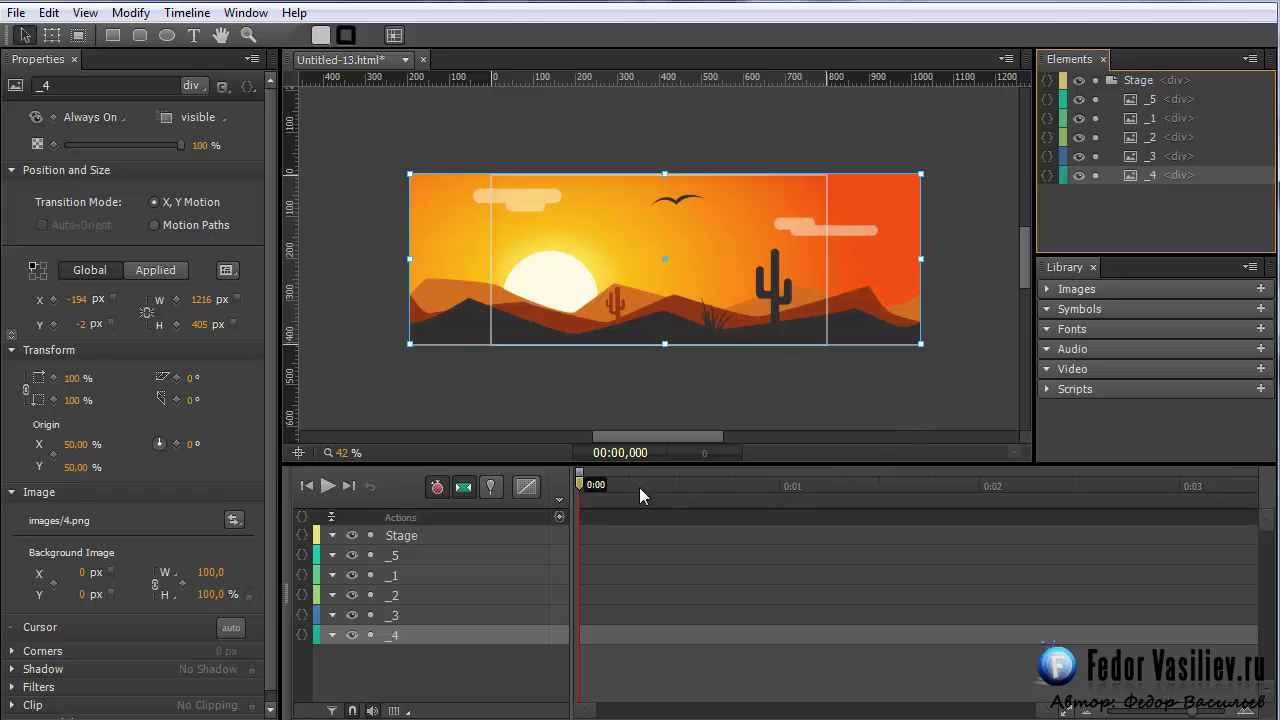
pyautogui.click(489, 488)
pyautogui.moveTo(580, 486); pyautogui.dragTo(985, 514)
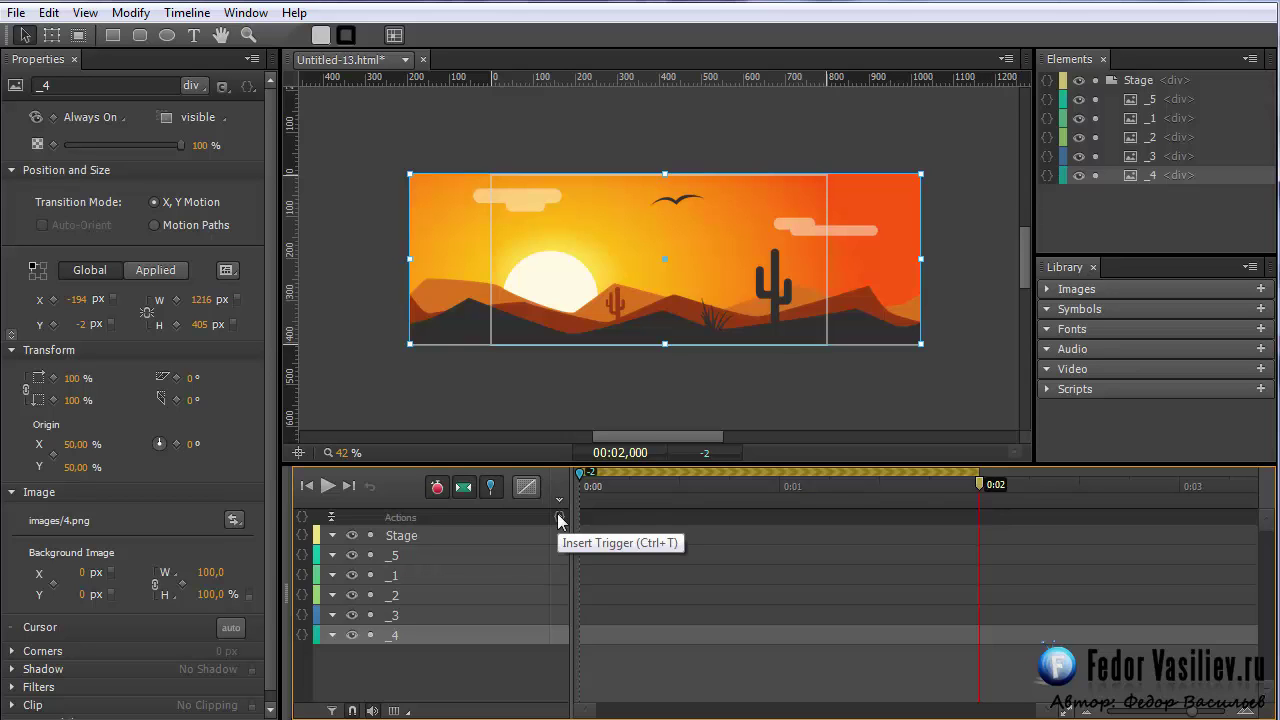
# Animate the _4 background horizontally by shifting it left to X -414 px at 0:02.
pyautogui.hotkey('shift', 'Left')
pyautogui.hotkey('shift', 'Left')
pyautogui.hotkey('shift', 'Left')
pyautogui.hotkey('shift', 'Left')
pyautogui.hotkey('shift', 'Left')
pyautogui.hotkey('shift', 'Left')
pyautogui.hotkey('shift', 'Left')
pyautogui.hotkey('shift', 'Left')
pyautogui.hotkey('shift', 'Left')
pyautogui.hotkey('shift', 'Left')
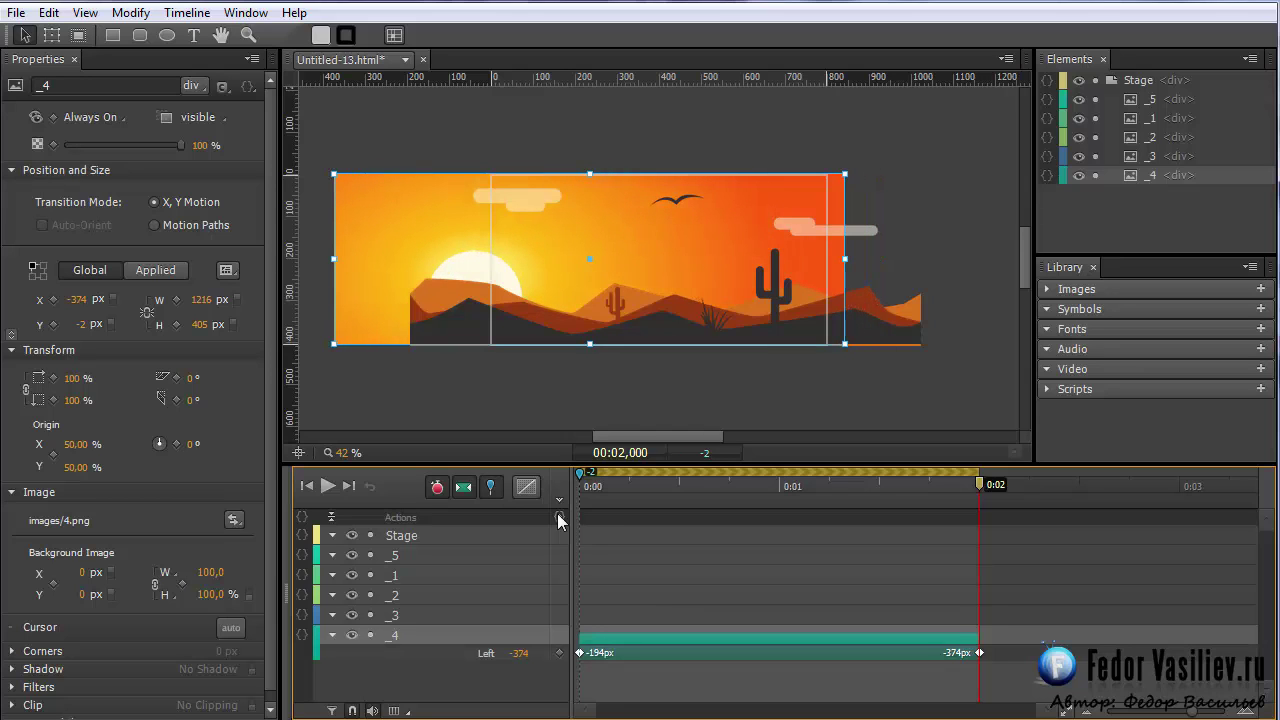
pyautogui.hotkey('shift', 'Left')
pyautogui.hotkey('shift', 'Left')
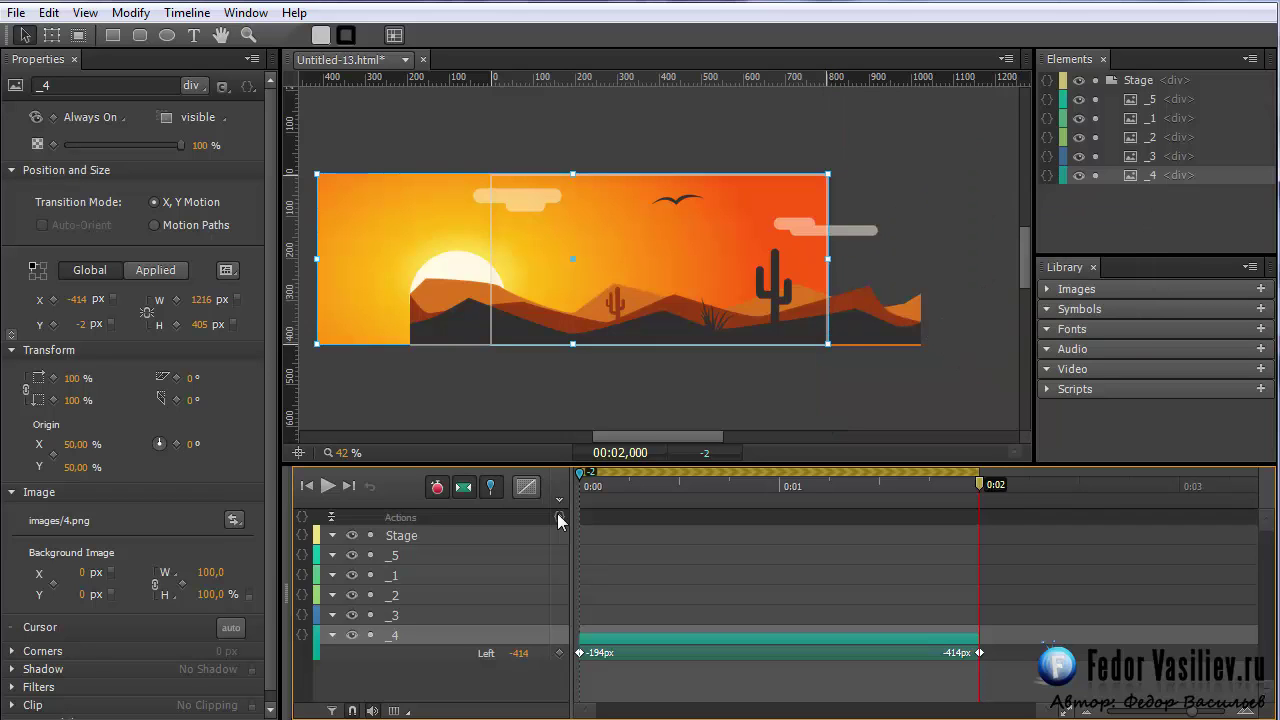
# Animate the _3 layer horizontally by shifting it right to X -4 px at 0:02.
pyautogui.click(1140, 158)
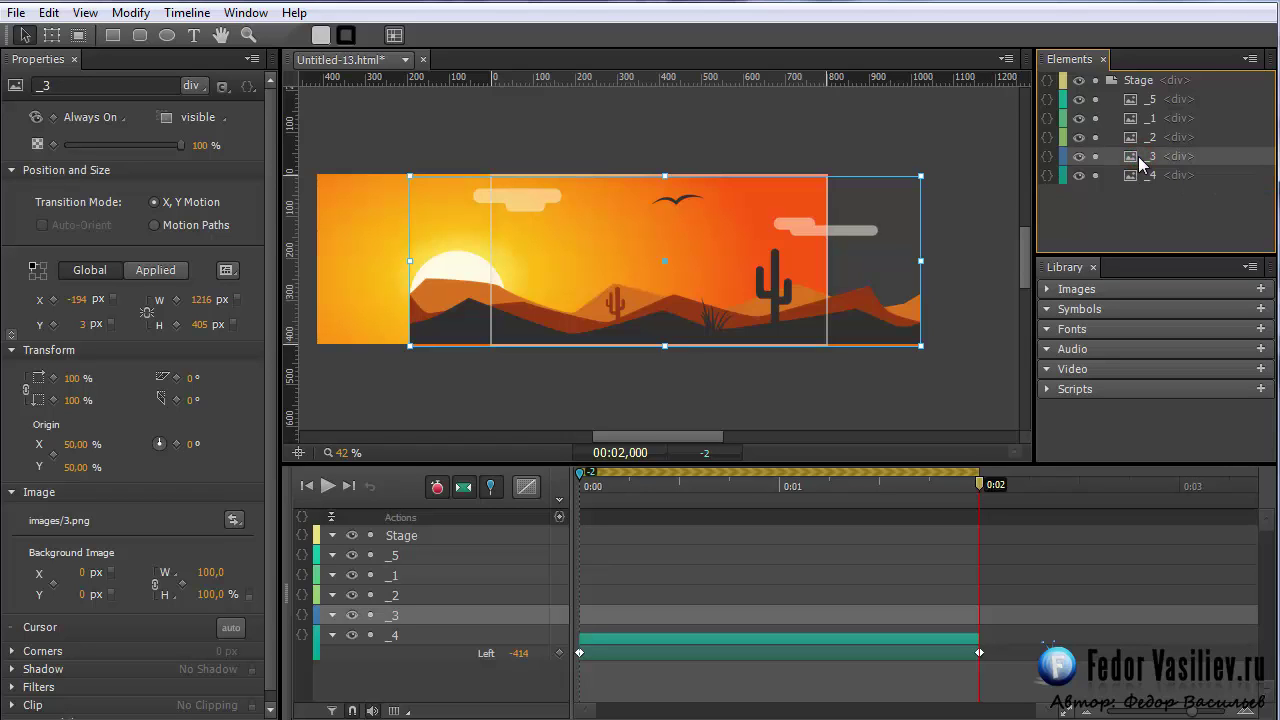
pyautogui.hotkey('shift', 'Right')
pyautogui.hotkey('shift', 'Right')
pyautogui.hotkey('shift', 'Right')
pyautogui.hotkey('shift', 'Right')
pyautogui.hotkey('shift', 'Right')
pyautogui.hotkey('shift', 'Right')
pyautogui.hotkey('shift', 'Right')
pyautogui.hotkey('shift', 'Right')
pyautogui.hotkey('shift', 'Right')
pyautogui.hotkey('shift', 'Right')
pyautogui.hotkey('shift', 'Right')
pyautogui.hotkey('shift', 'Right')
pyautogui.hotkey('shift', 'Right')
pyautogui.hotkey('shift', 'Right')
pyautogui.hotkey('shift', 'Right')
pyautogui.hotkey('shift', 'Right')
pyautogui.hotkey('shift', 'Right')
pyautogui.hotkey('shift', 'Right')
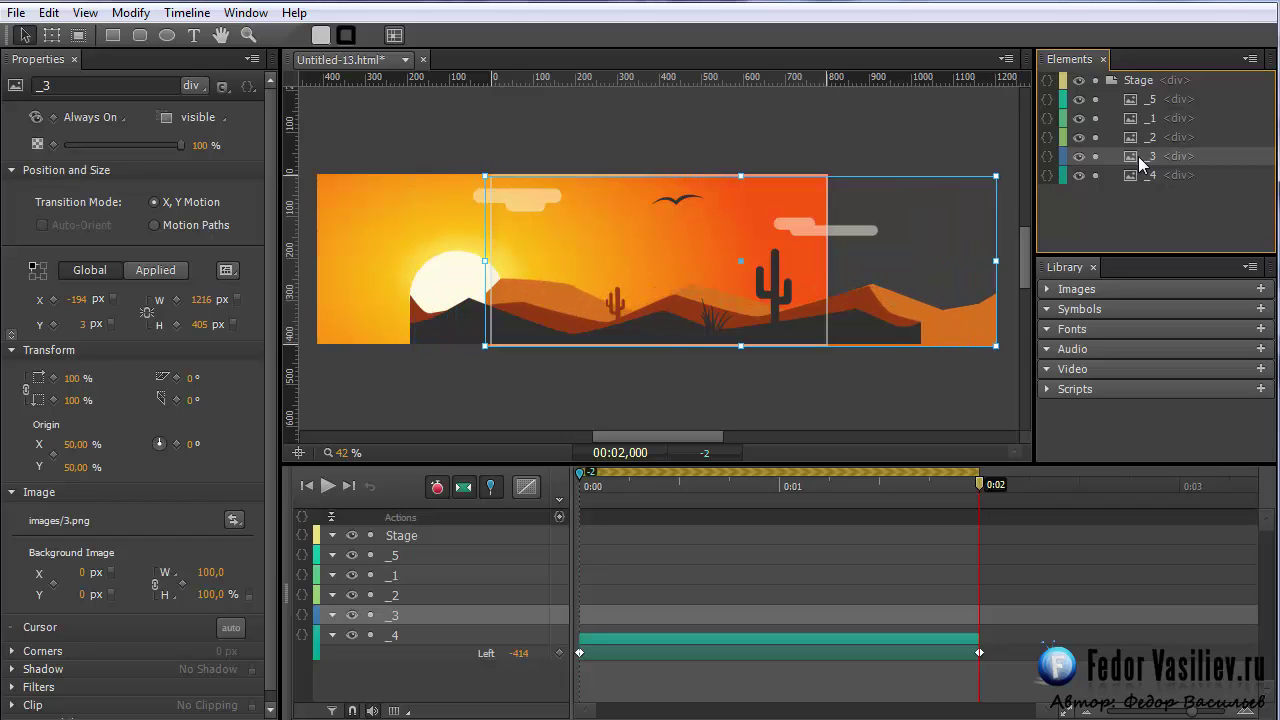
pyautogui.hotkey('shift', 'Right')
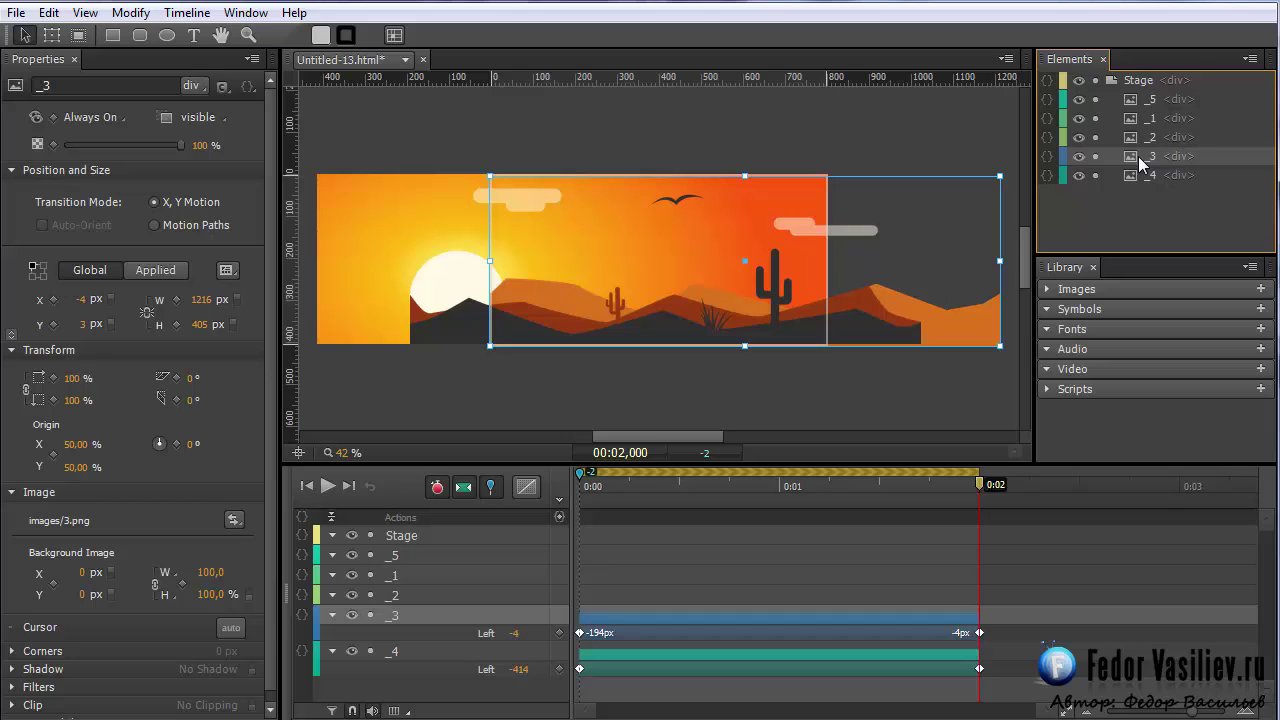
# Animate the _2 layer horizontally by shifting it left to X -414 px at 0:02.
pyautogui.click(1137, 136)
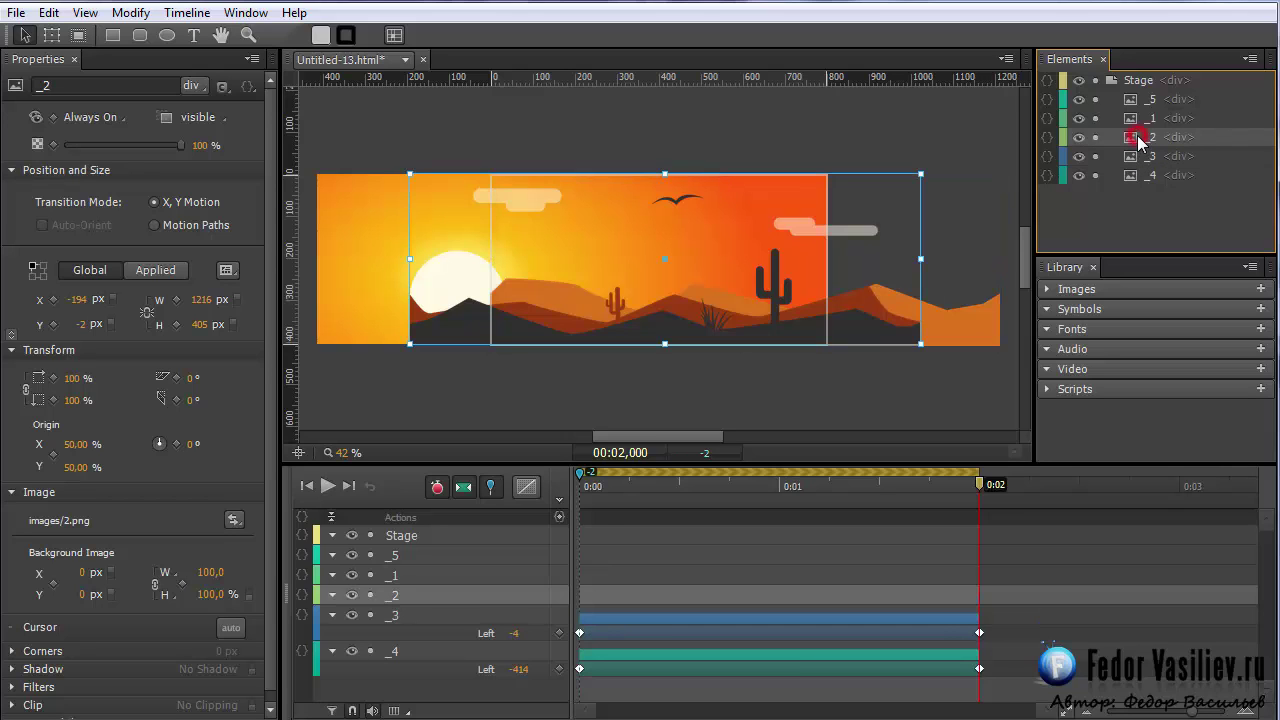
pyautogui.hotkey('shift', 'Left')
pyautogui.hotkey('shift', 'Left')
pyautogui.hotkey('shift', 'Left')
pyautogui.hotkey('shift', 'Left')
pyautogui.hotkey('shift', 'Left')
pyautogui.hotkey('shift', 'Left')
pyautogui.hotkey('shift', 'Left')
pyautogui.hotkey('shift', 'Left')
pyautogui.hotkey('shift', 'Left')
pyautogui.hotkey('shift', 'Left')
pyautogui.hotkey('shift', 'Left')
pyautogui.hotkey('shift', 'Left')
pyautogui.hotkey('shift', 'Left')
pyautogui.hotkey('shift', 'Left')
pyautogui.hotkey('shift', 'Left')
pyautogui.hotkey('shift', 'Left')
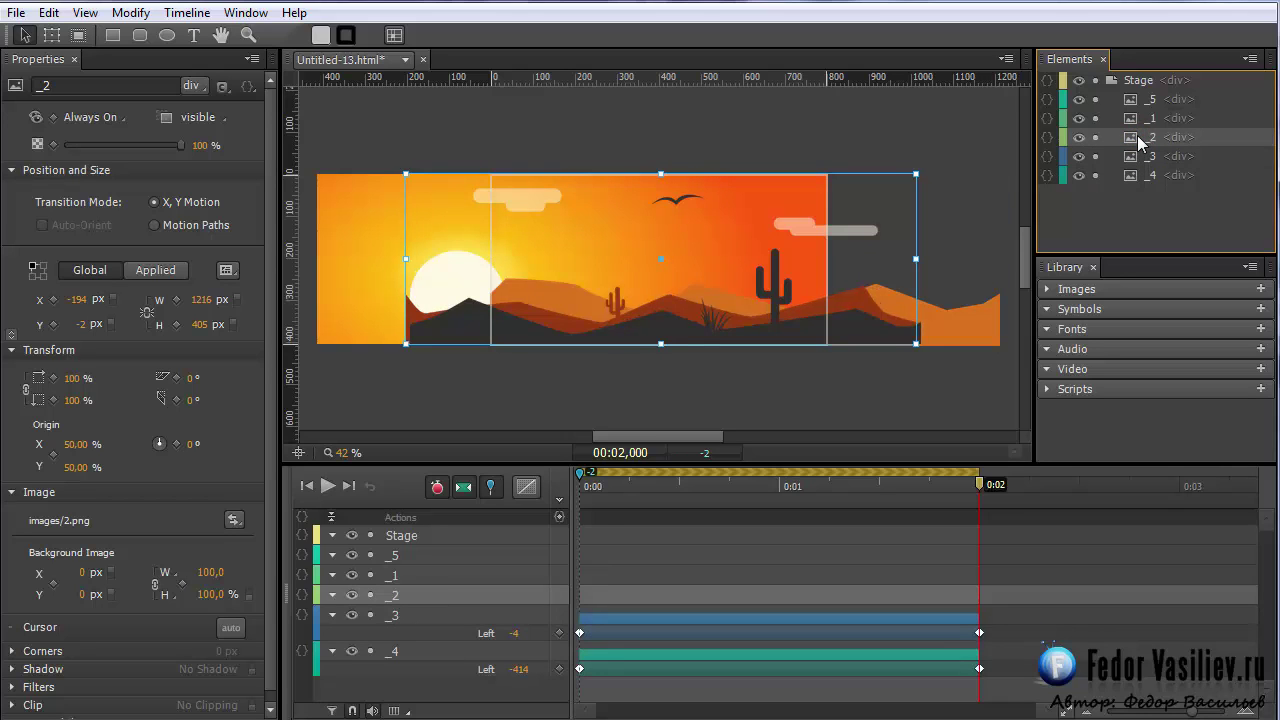
pyautogui.hotkey('shift', 'Left')
pyautogui.hotkey('shift', 'Left')
pyautogui.hotkey('shift', 'Left')
pyautogui.hotkey('shift', 'Left')
pyautogui.hotkey('shift', 'Left')
pyautogui.hotkey('shift', 'Left')
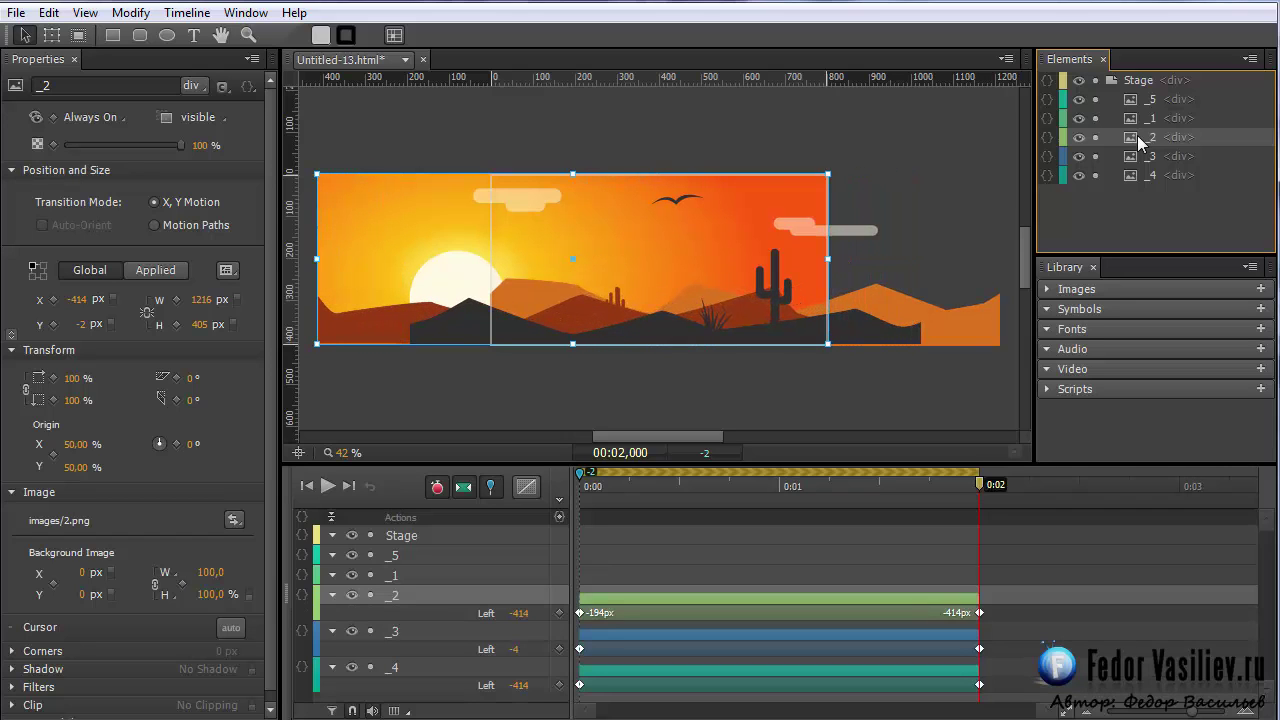
# Animate the _1 foreground layer horizontally by shifting it right to X -4 px at 0:02.
pyautogui.click(1142, 120)
pyautogui.hotkey('shift', 'Right')
pyautogui.hotkey('shift', 'Right')
pyautogui.hotkey('shift', 'Right')
pyautogui.hotkey('shift', 'Right')
pyautogui.hotkey('shift', 'Right')
pyautogui.hotkey('shift', 'Right')
pyautogui.hotkey('shift', 'Right')
pyautogui.hotkey('shift', 'Right')
pyautogui.hotkey('shift', 'Right')
pyautogui.hotkey('shift', 'Right')
pyautogui.hotkey('shift', 'Right')
pyautogui.hotkey('shift', 'Right')
pyautogui.hotkey('shift', 'Right')
pyautogui.hotkey('shift', 'Right')
pyautogui.hotkey('shift', 'Right')
pyautogui.hotkey('shift', 'Right')
pyautogui.hotkey('shift', 'Right')
pyautogui.hotkey('shift', 'Right')
pyautogui.hotkey('shift', 'Right')
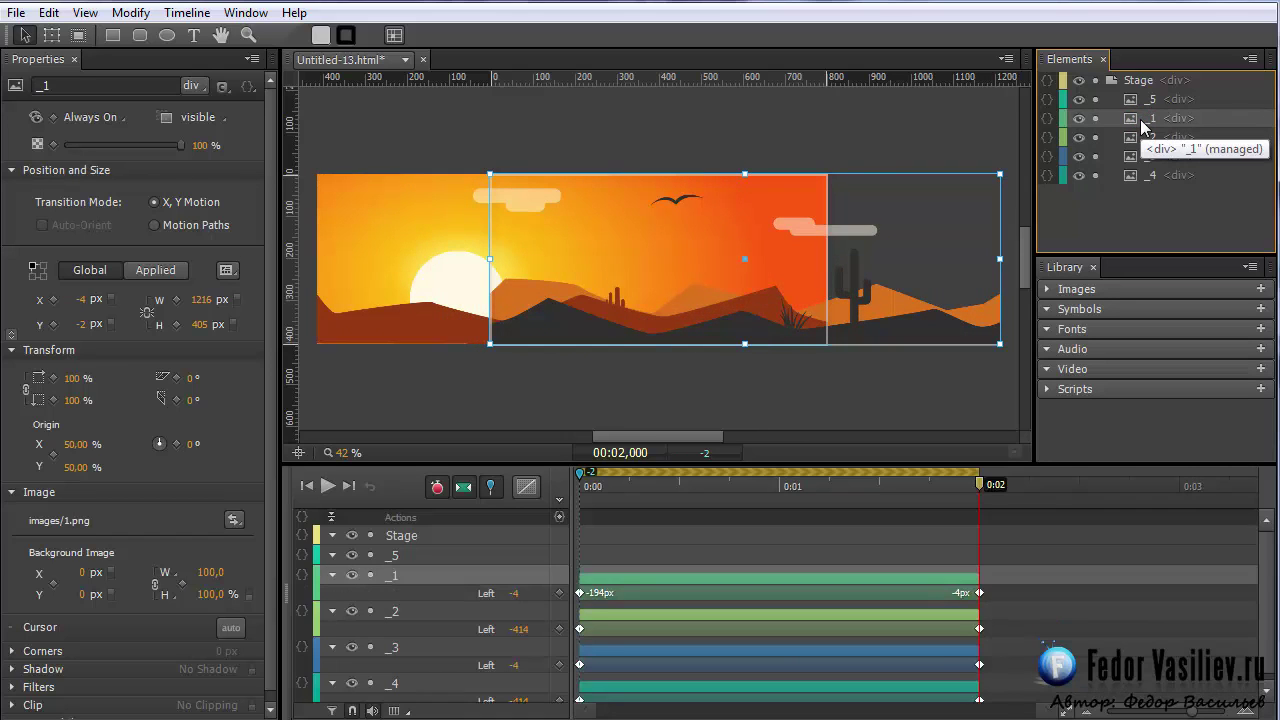
# Identify the _5 layer by toggling its visibility, and animate it by shifting it left to X -414 px at 0:02.
pyautogui.click(1141, 100)
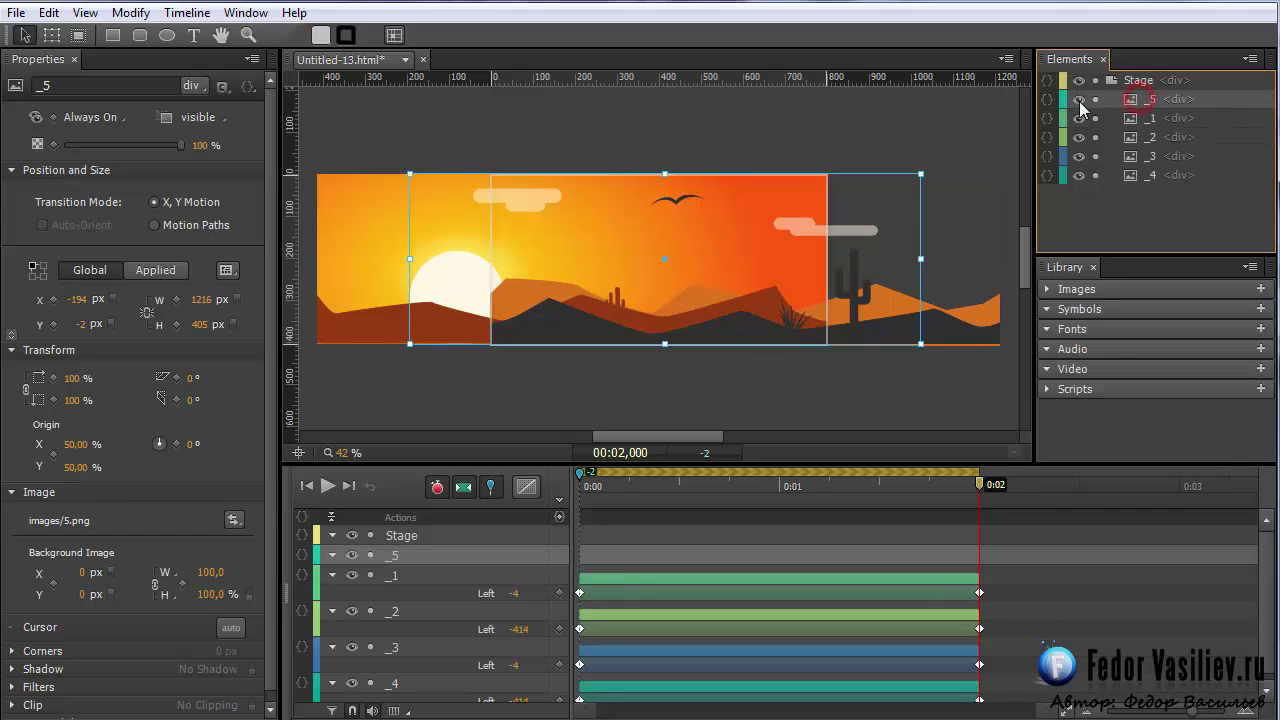
pyautogui.click(1079, 100)
pyautogui.click(1079, 100)
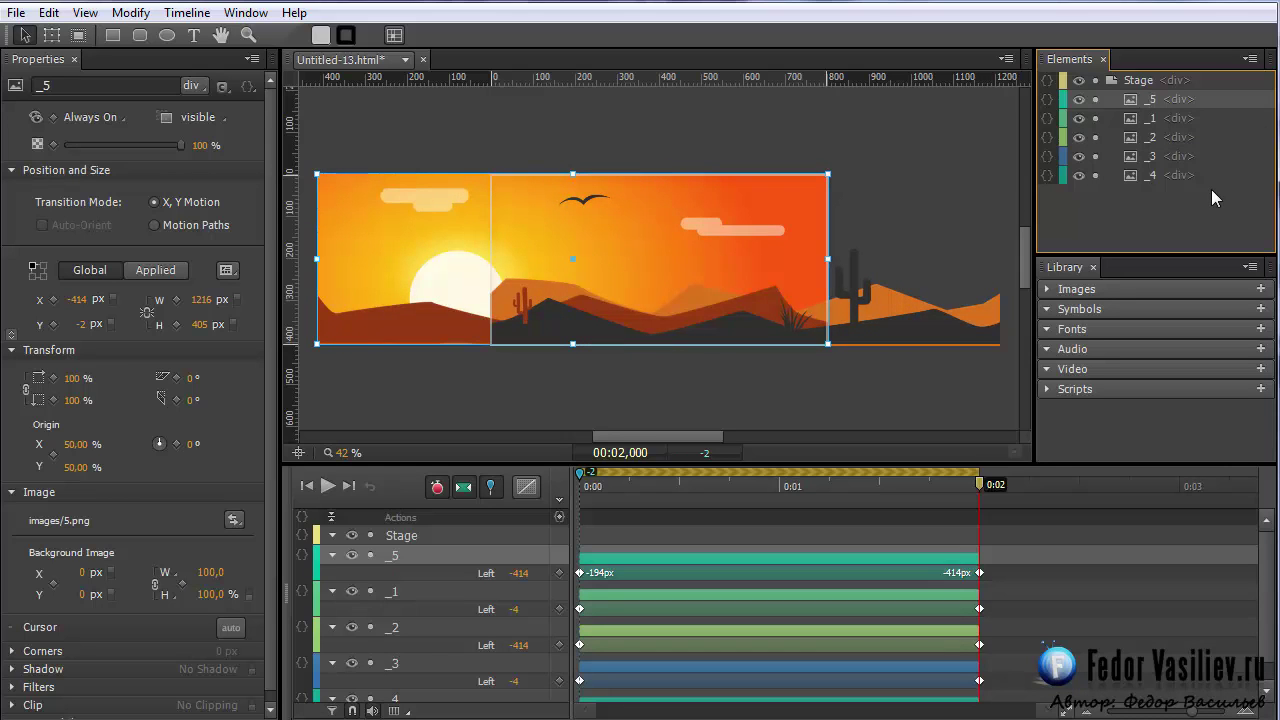
pyautogui.moveTo(1260, 598); pyautogui.dragTo(1268, 626)
pyautogui.scroll(1, 1268, 626)
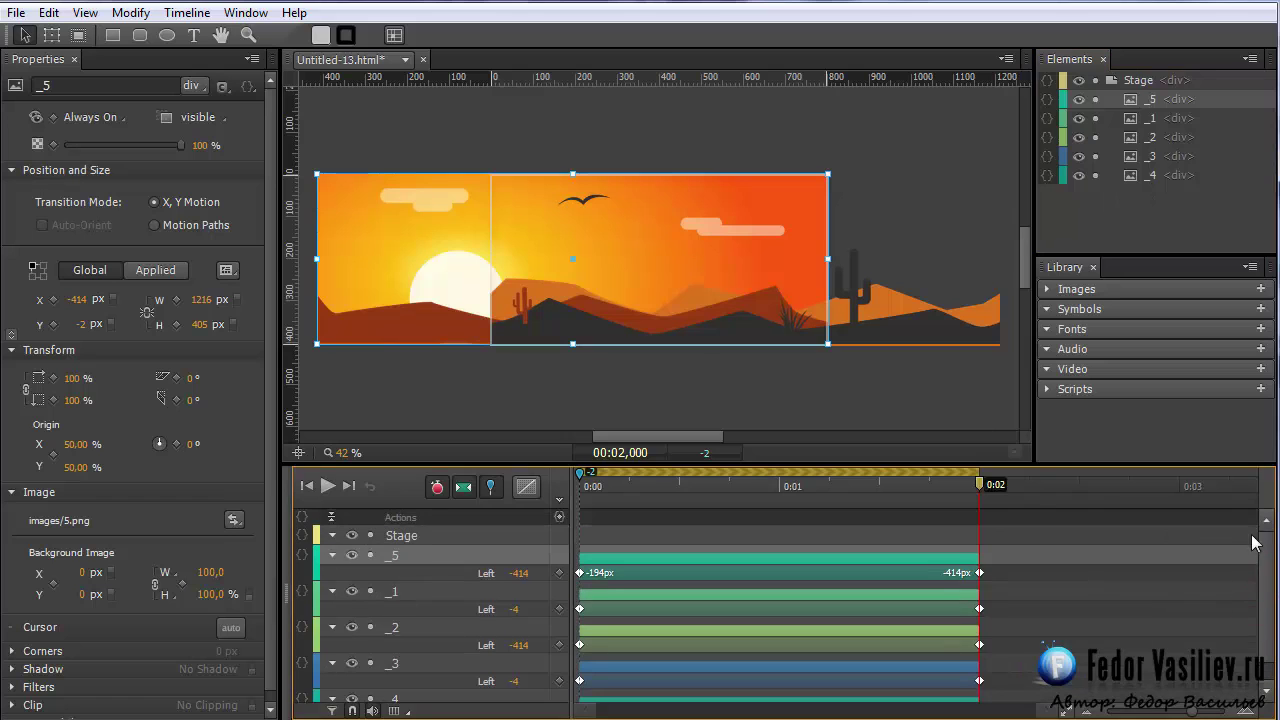
# Turn off the pin, return the playhead to 0:00, and add a timeline trigger there that stops the Stage's playback.
pyautogui.click(492, 486)
pyautogui.click(588, 486)
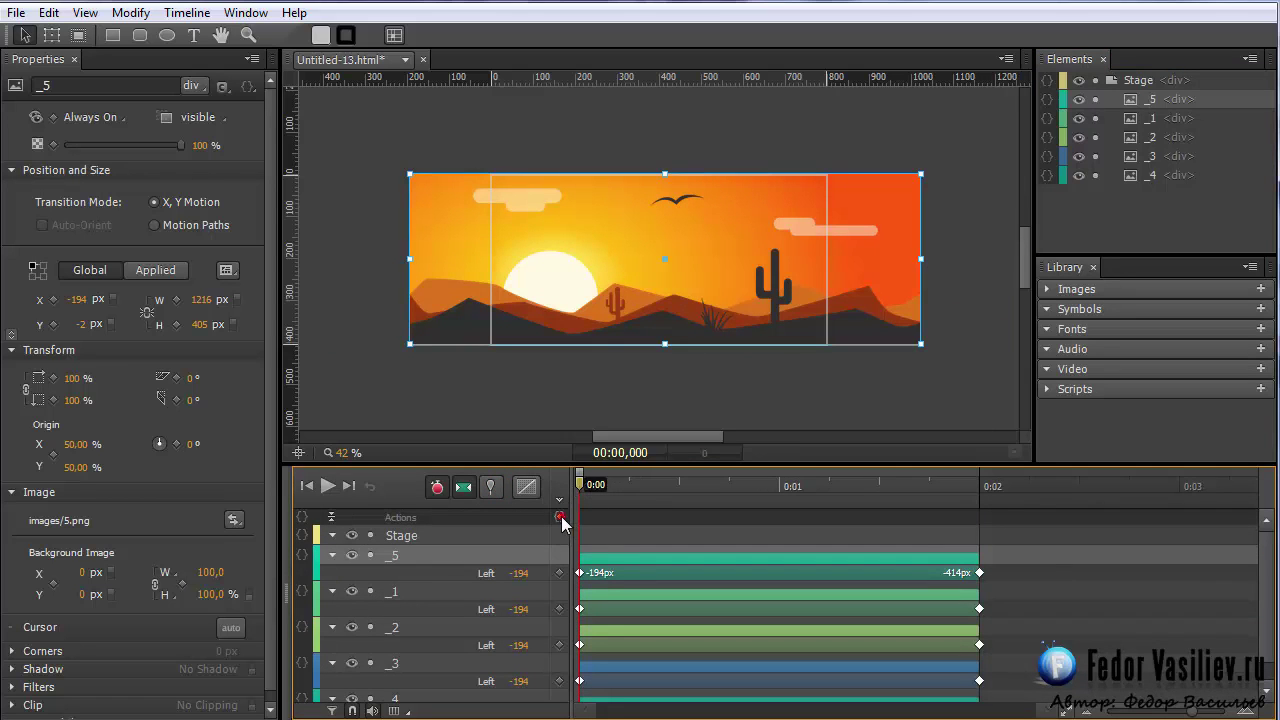
pyautogui.click(560, 518)
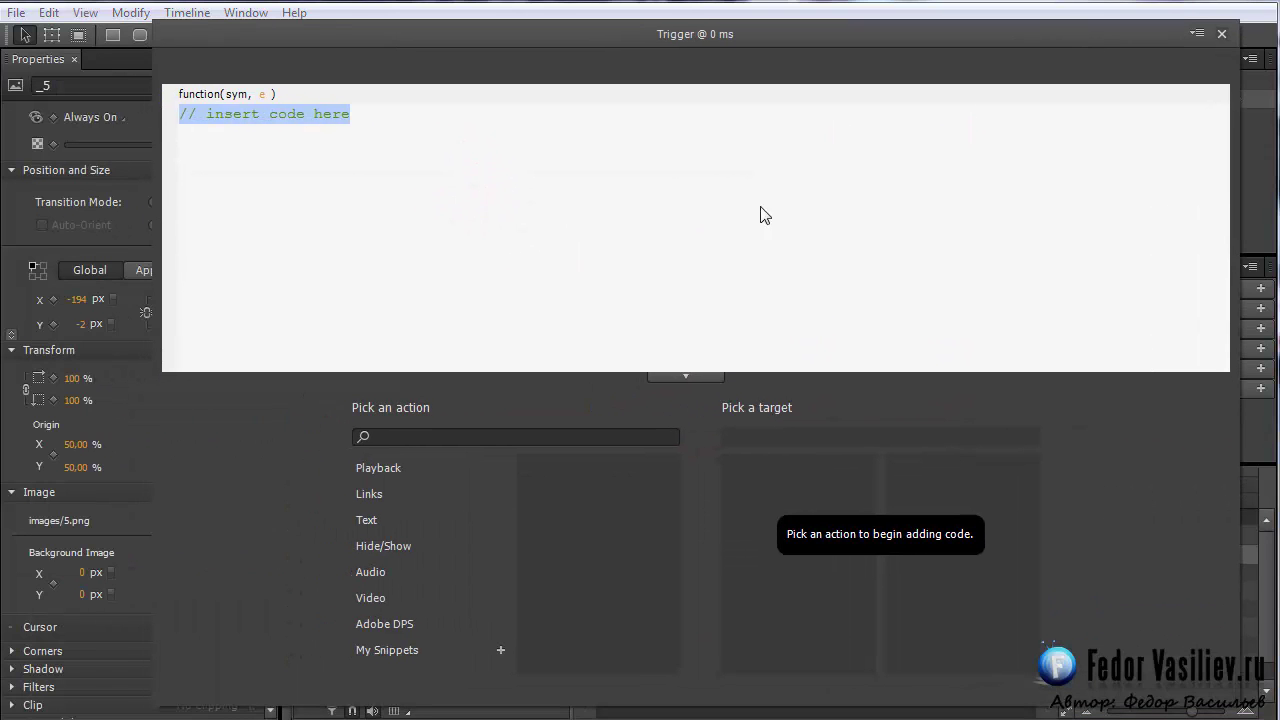
pyautogui.click(388, 469)
pyautogui.click(560, 523)
pyautogui.click(740, 463)
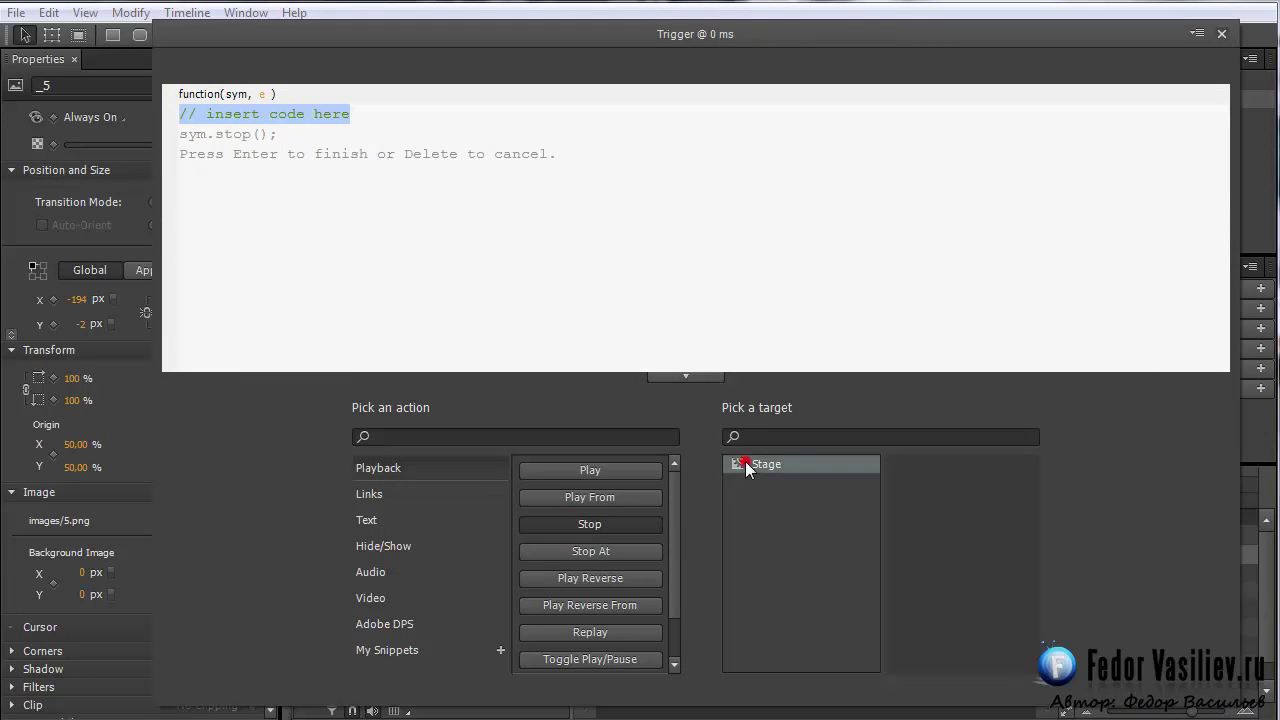
pyautogui.click(1221, 34)
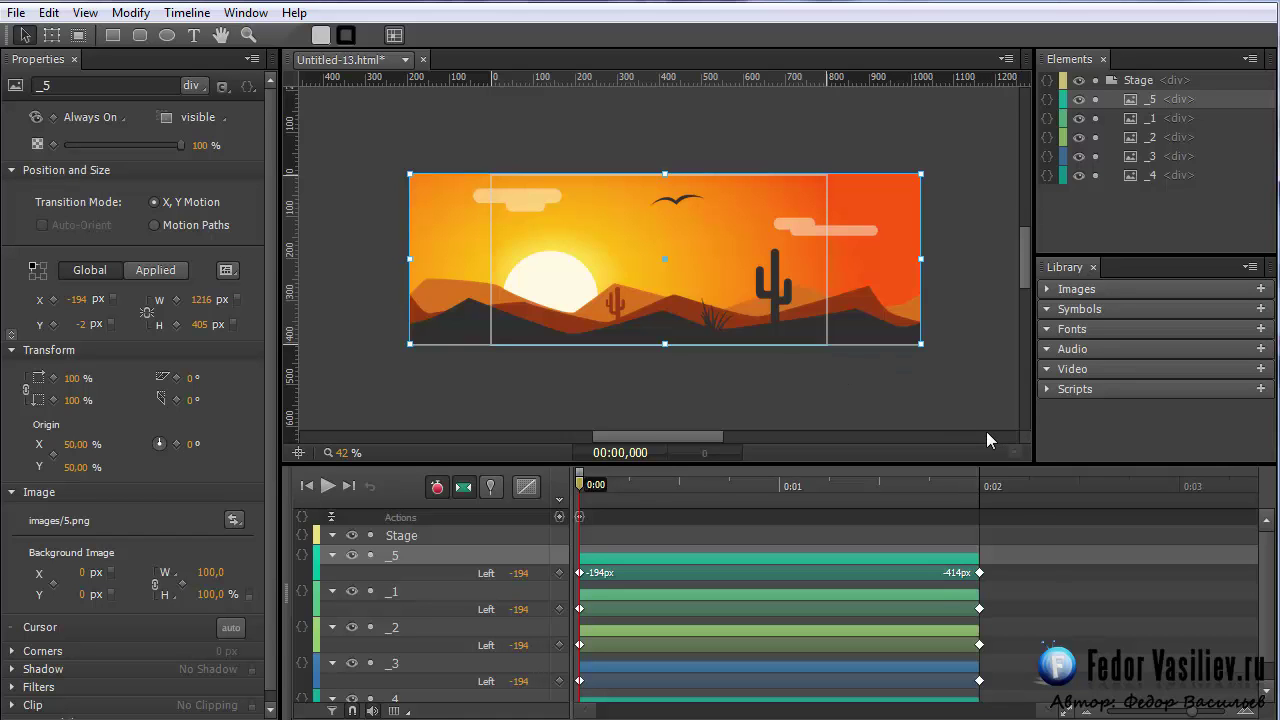
# Switch to Notepad++ and copy the line this.onMove(e.pageX, e.pageY); from треки.txt.
pyautogui.click(964, 343)
pyautogui.hotkey('alt', 'Tab')
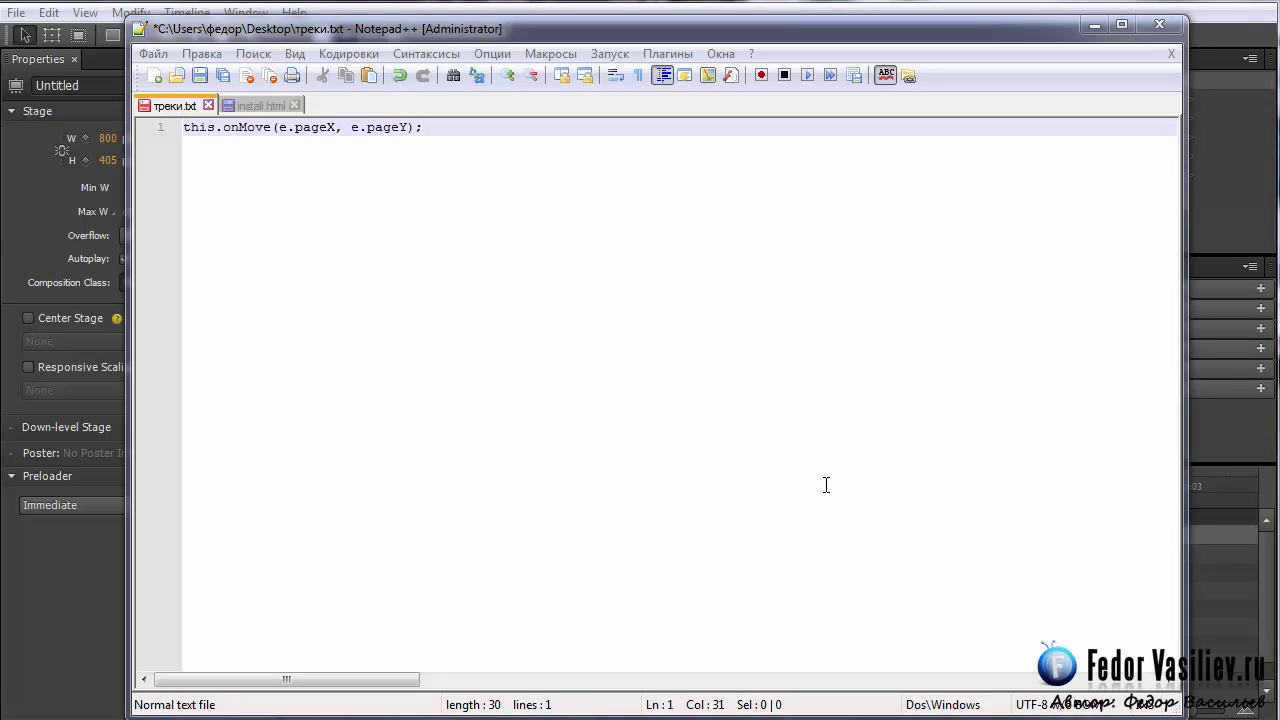
pyautogui.click(443, 129)
pyautogui.hotkey('shift', 'Home')
pyautogui.rightClick(242, 132)
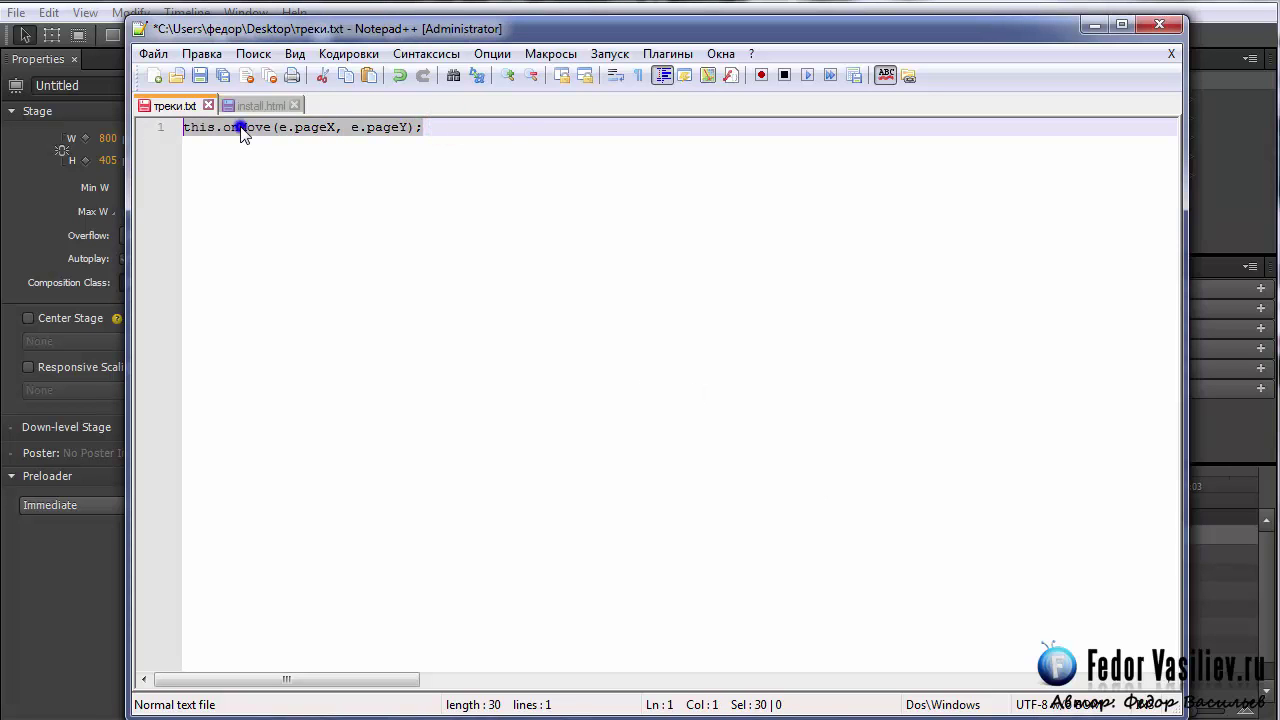
pyautogui.click(295, 162)
pyautogui.click(1093, 25)
# Add a mousemove event to the Stage and replace its placeholder code with the copied this.onMove(e.pageX, e.pageY); line.
pyautogui.click(1139, 79)
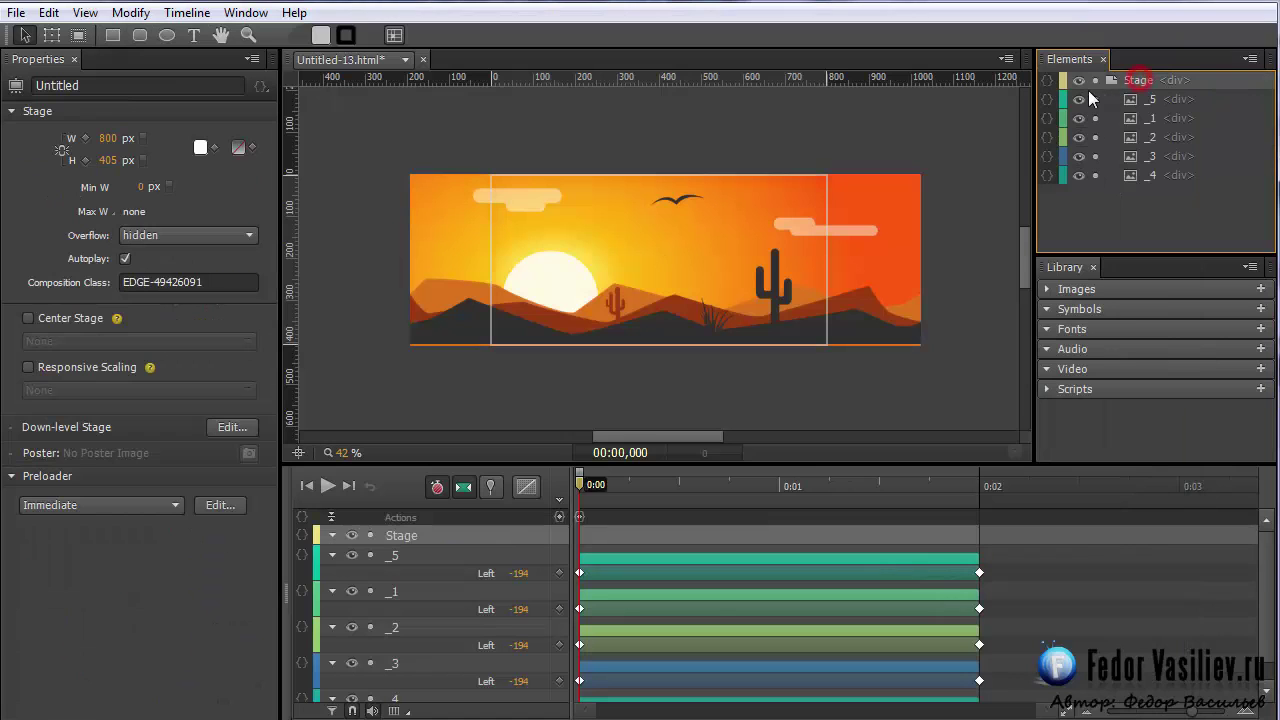
pyautogui.click(1047, 80)
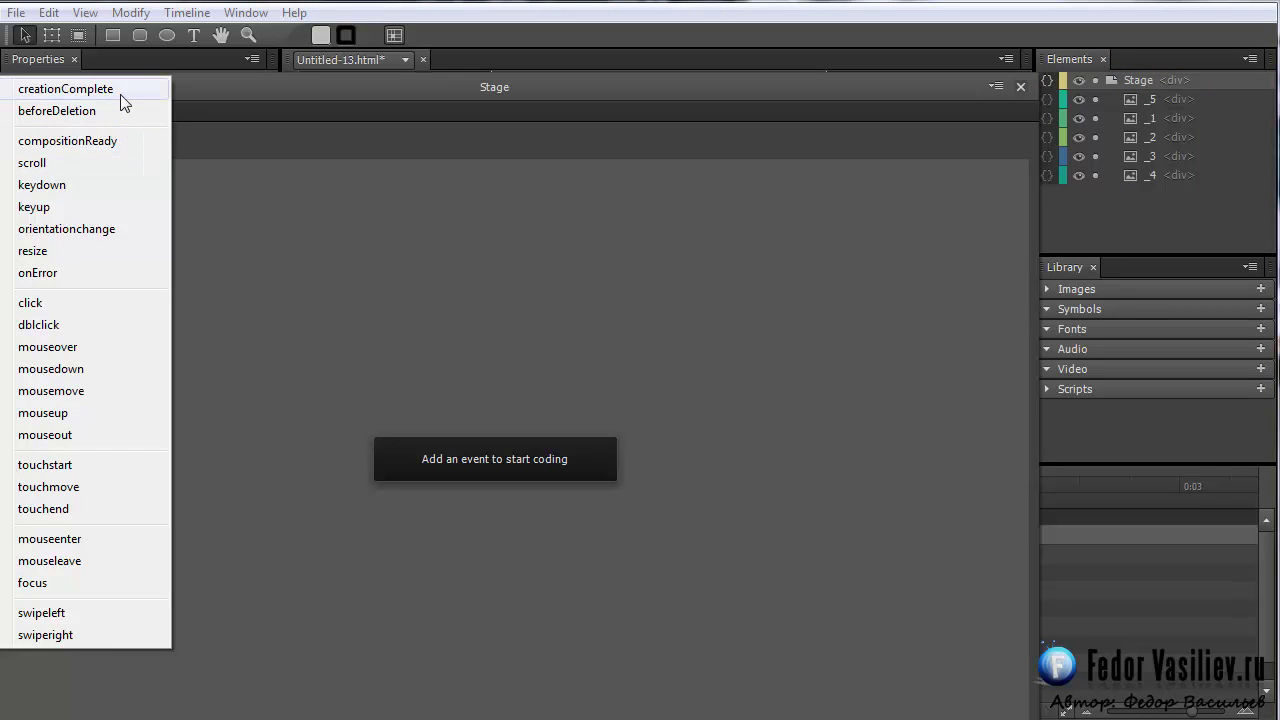
pyautogui.click(62, 398)
pyautogui.press('BackSpace')
pyautogui.rightClick(323, 171)
pyautogui.click(377, 282)
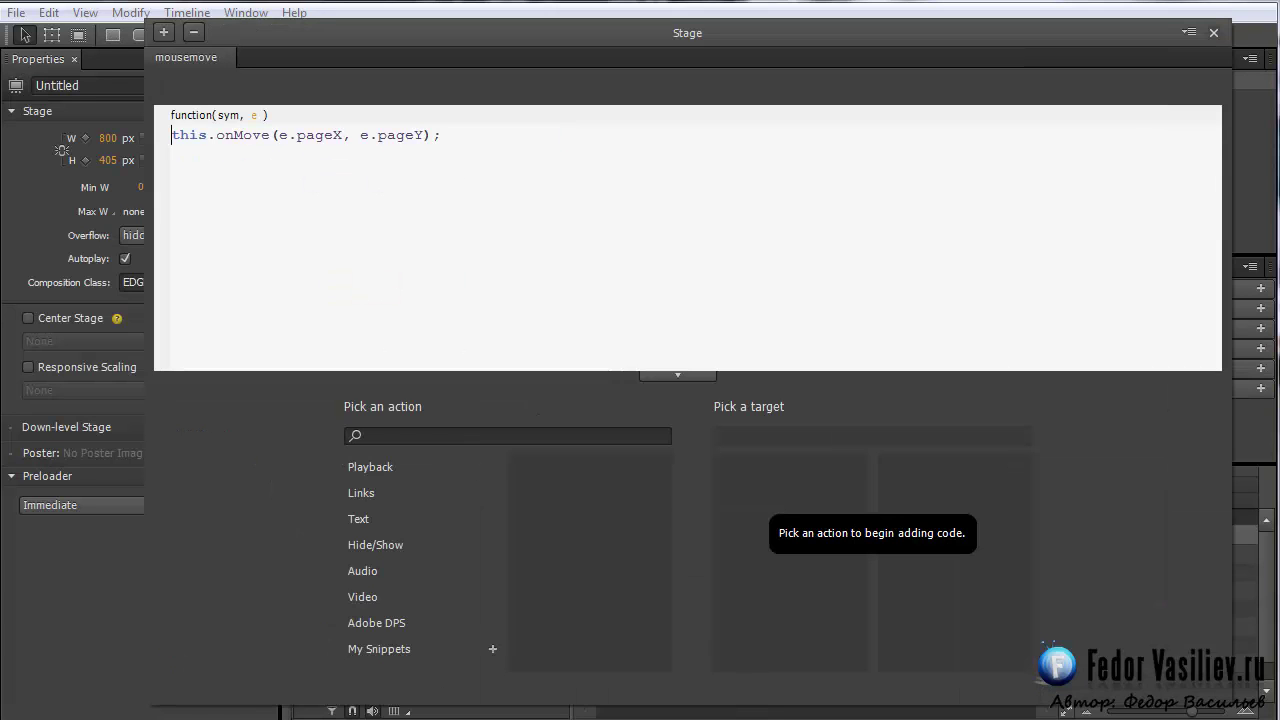
# Switch to Notepad++ and copy the whole this.onMove function from install.html, including its timelinecontrol and sym.stop lines.
pyautogui.hotkey('alt', 'Tab')
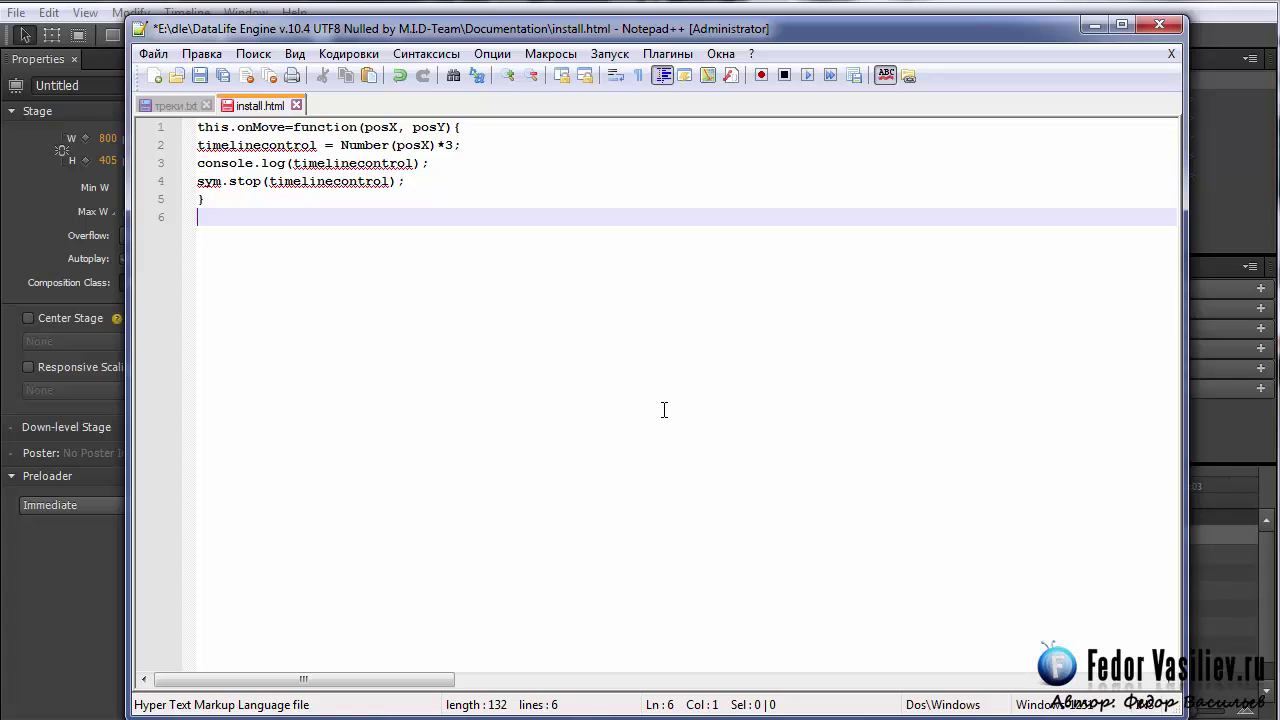
pyautogui.moveTo(216, 203); pyautogui.dragTo(186, 132)
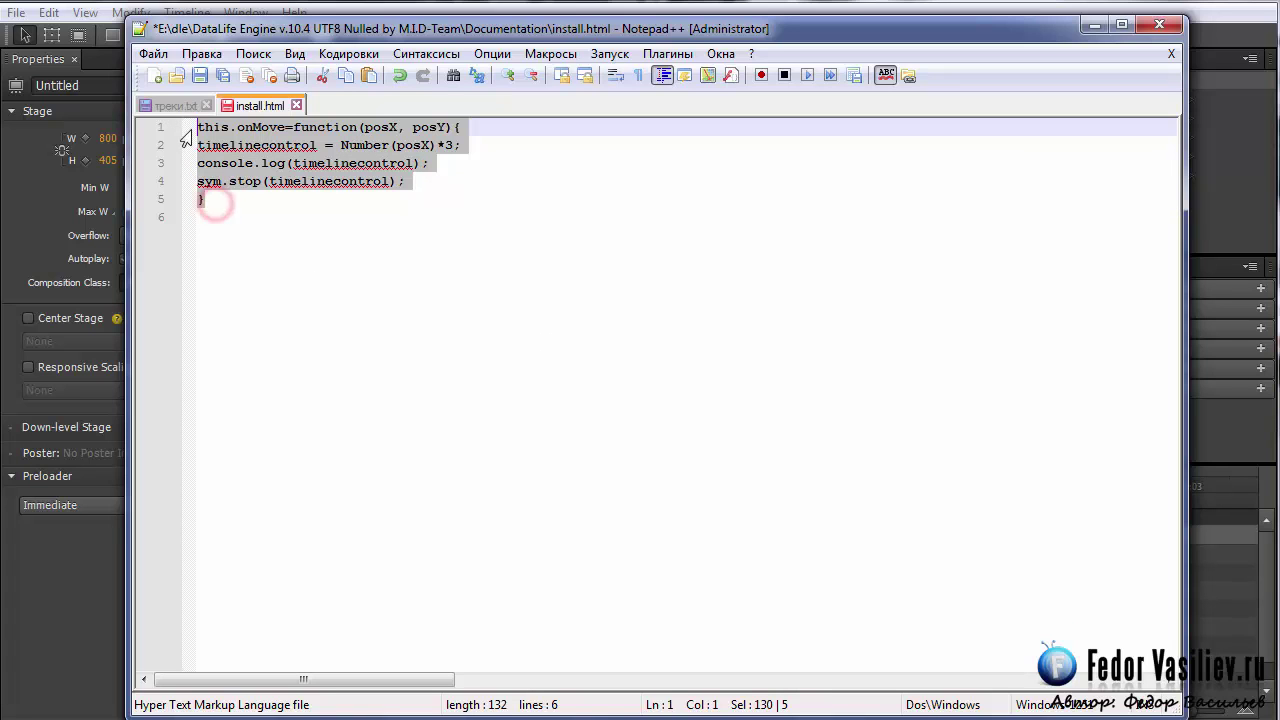
pyautogui.rightClick(251, 136)
pyautogui.click(305, 173)
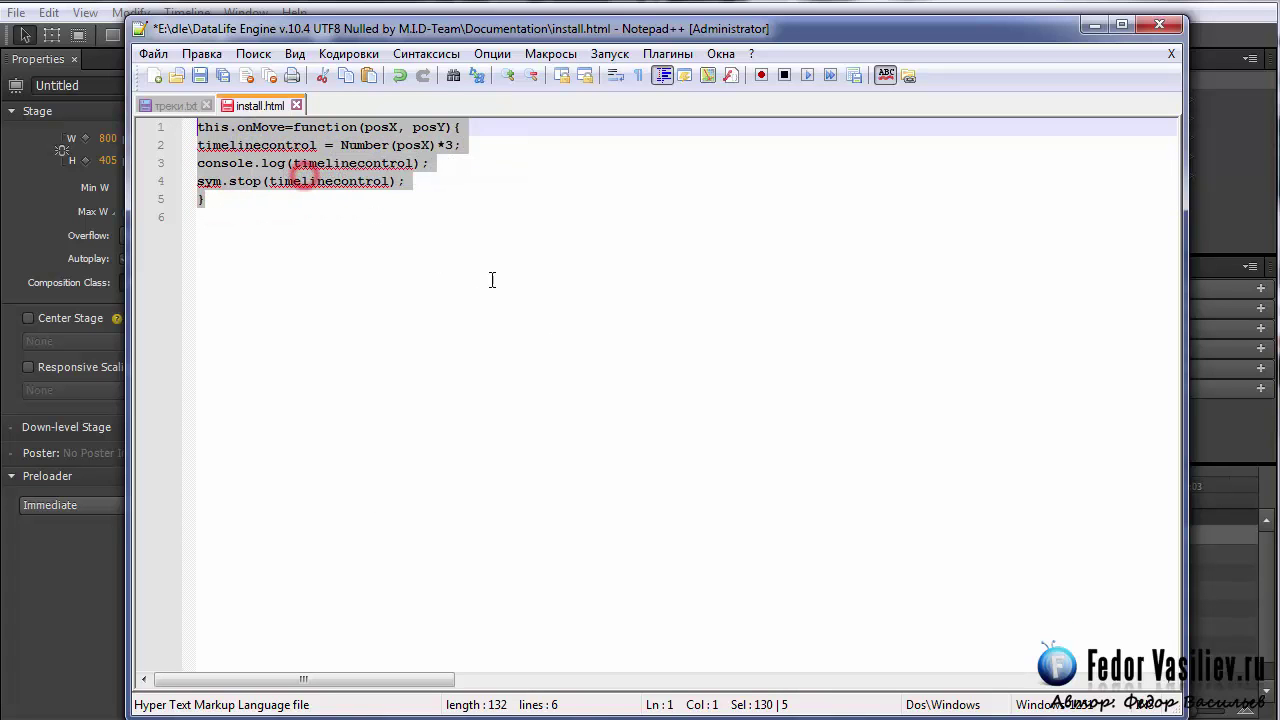
pyautogui.click(1093, 27)
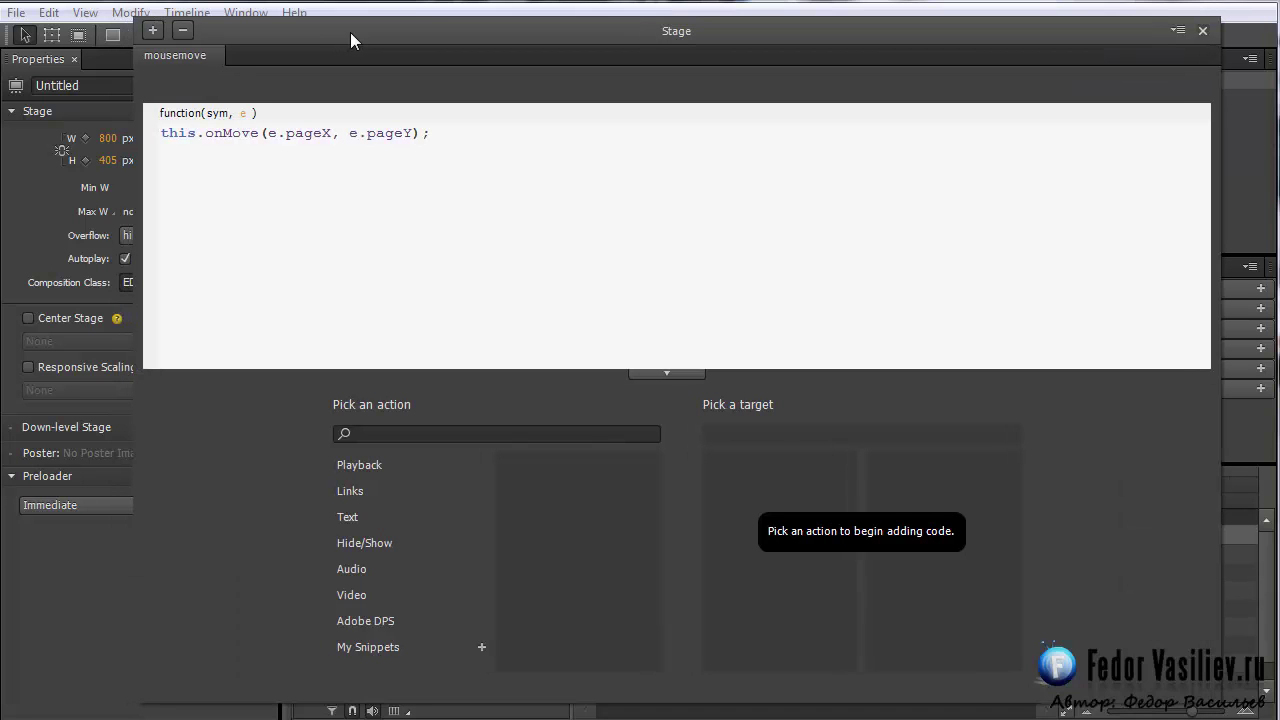
# Add a compositionReady event to the Stage containing the copied onMove function, and preview the composition in the browser.
pyautogui.click(154, 31)
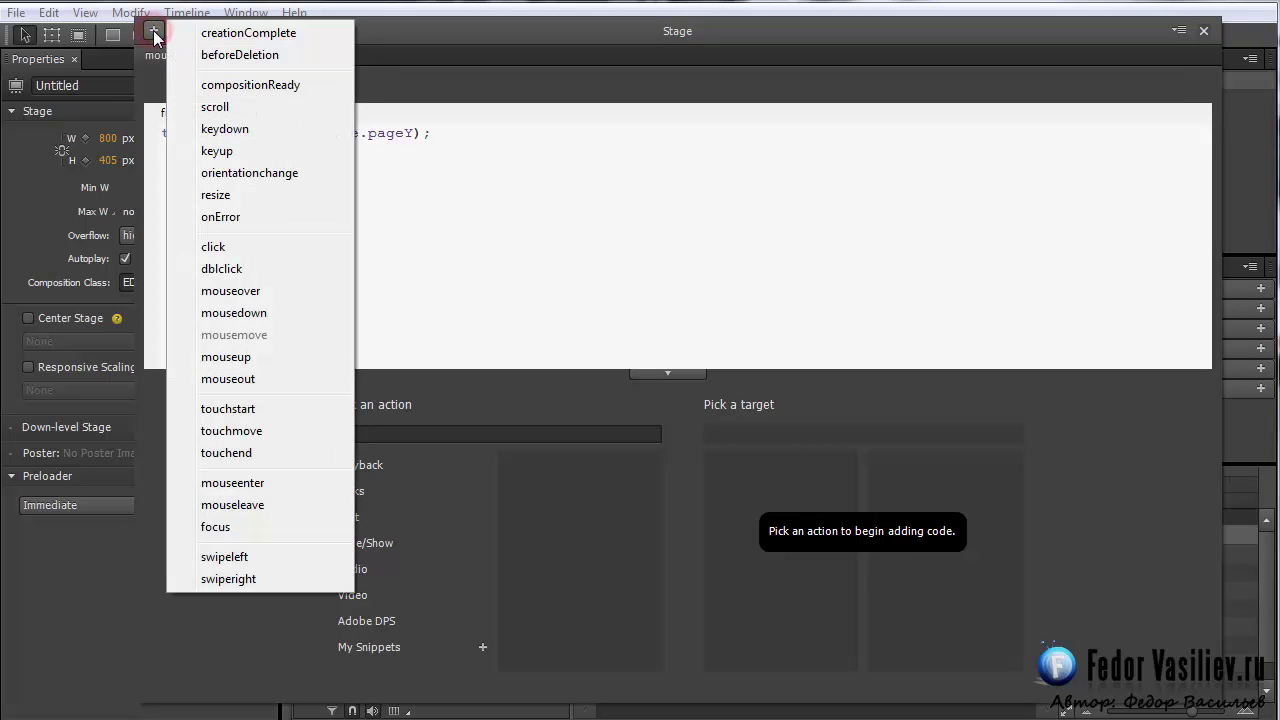
pyautogui.click(313, 89)
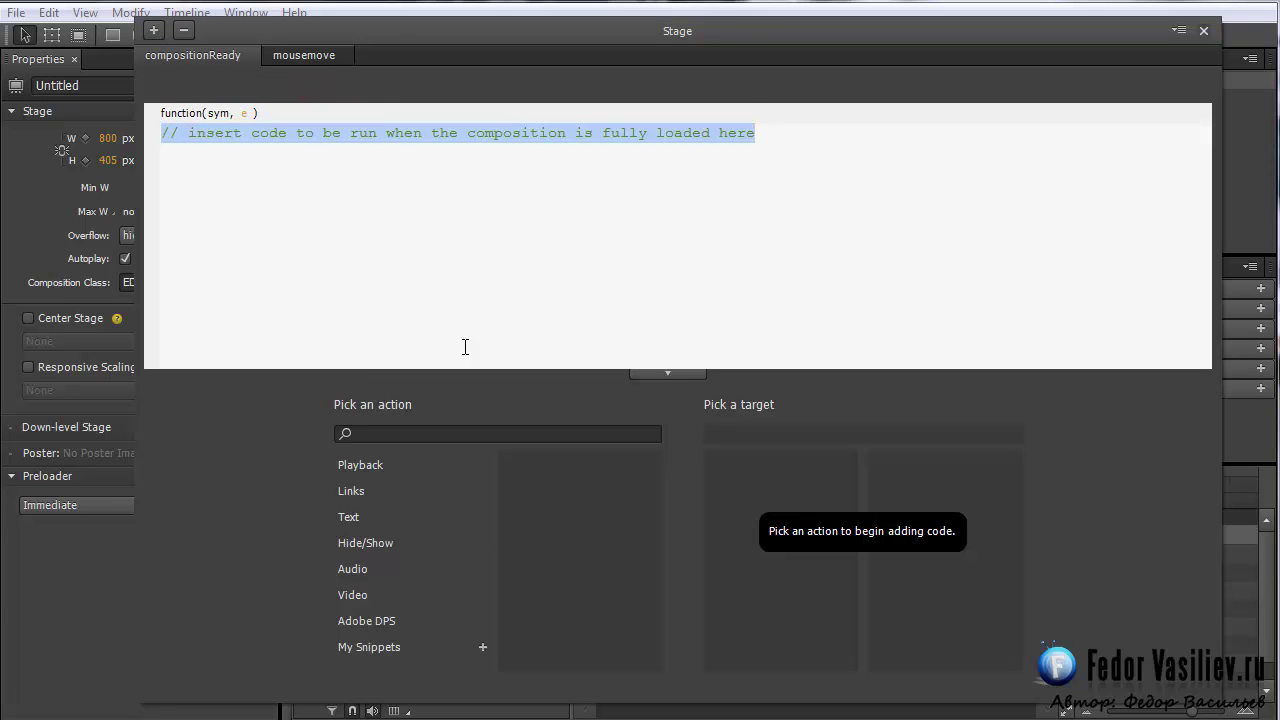
pyautogui.press('BackSpace')
pyautogui.rightClick(464, 174)
pyautogui.click(508, 284)
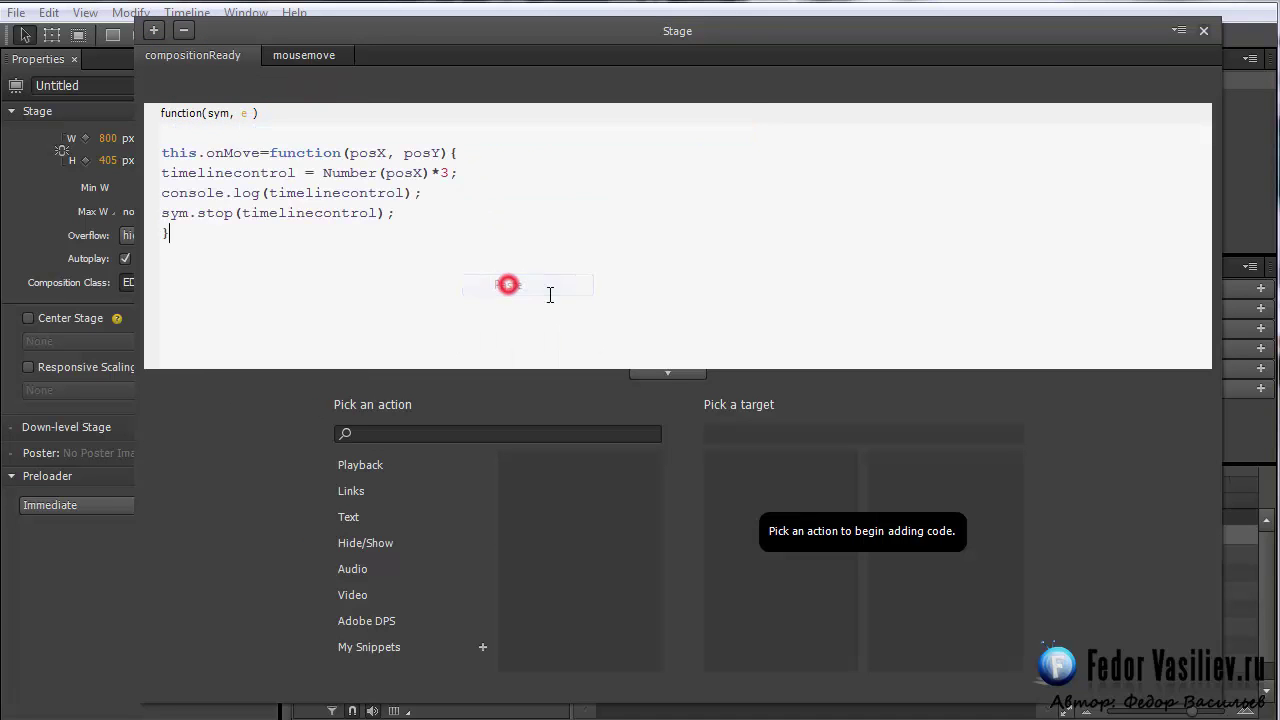
pyautogui.click(1204, 30)
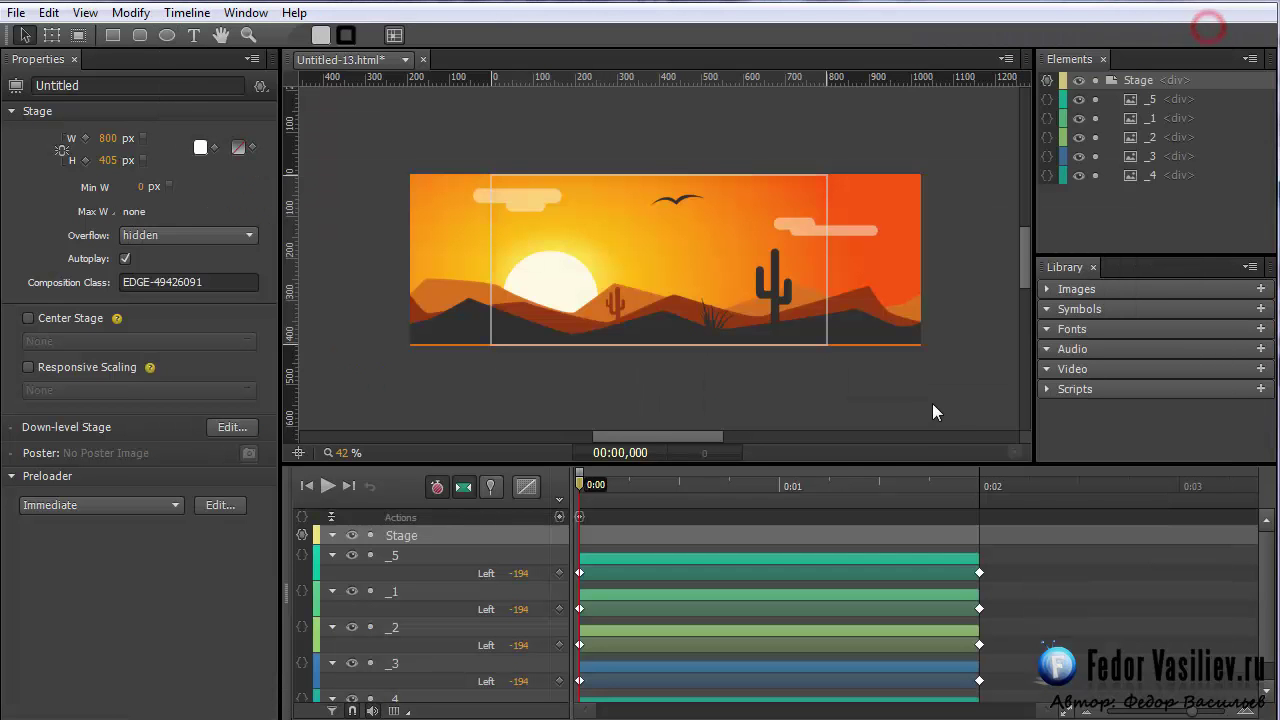
pyautogui.hotkey('ctrl', 'Return')
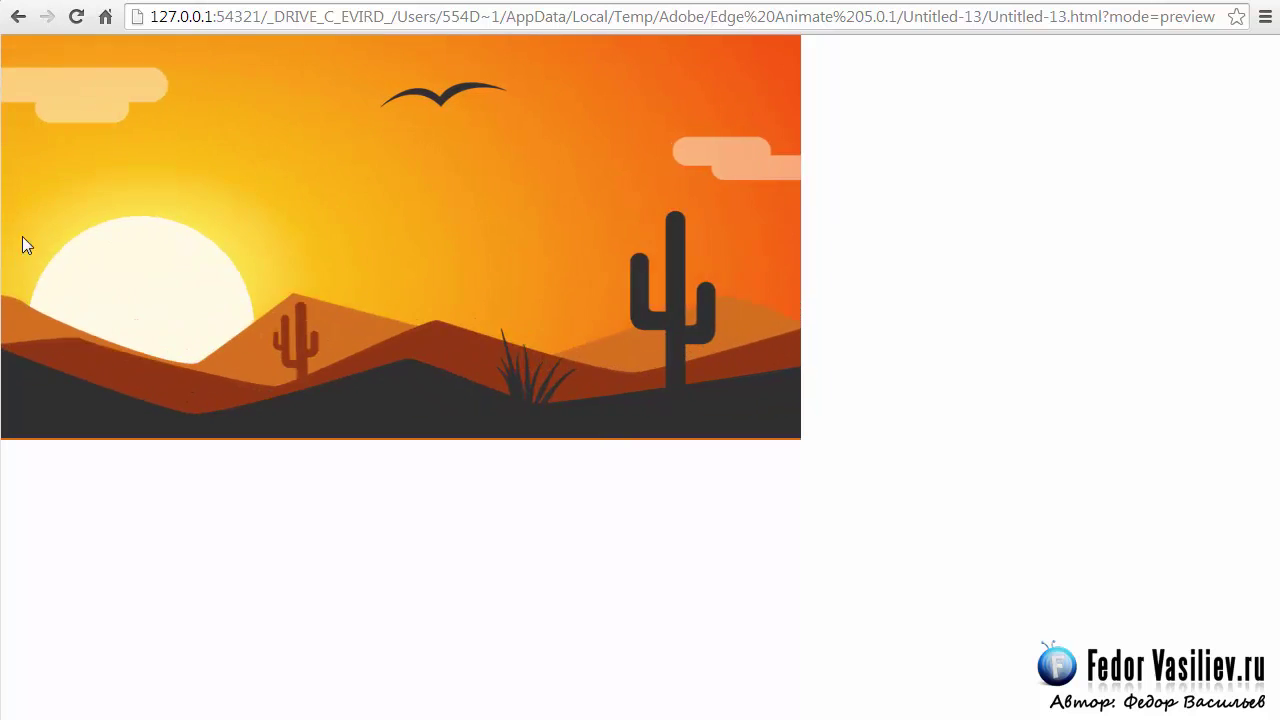
pyautogui.hotkey('alt', 'Tab')
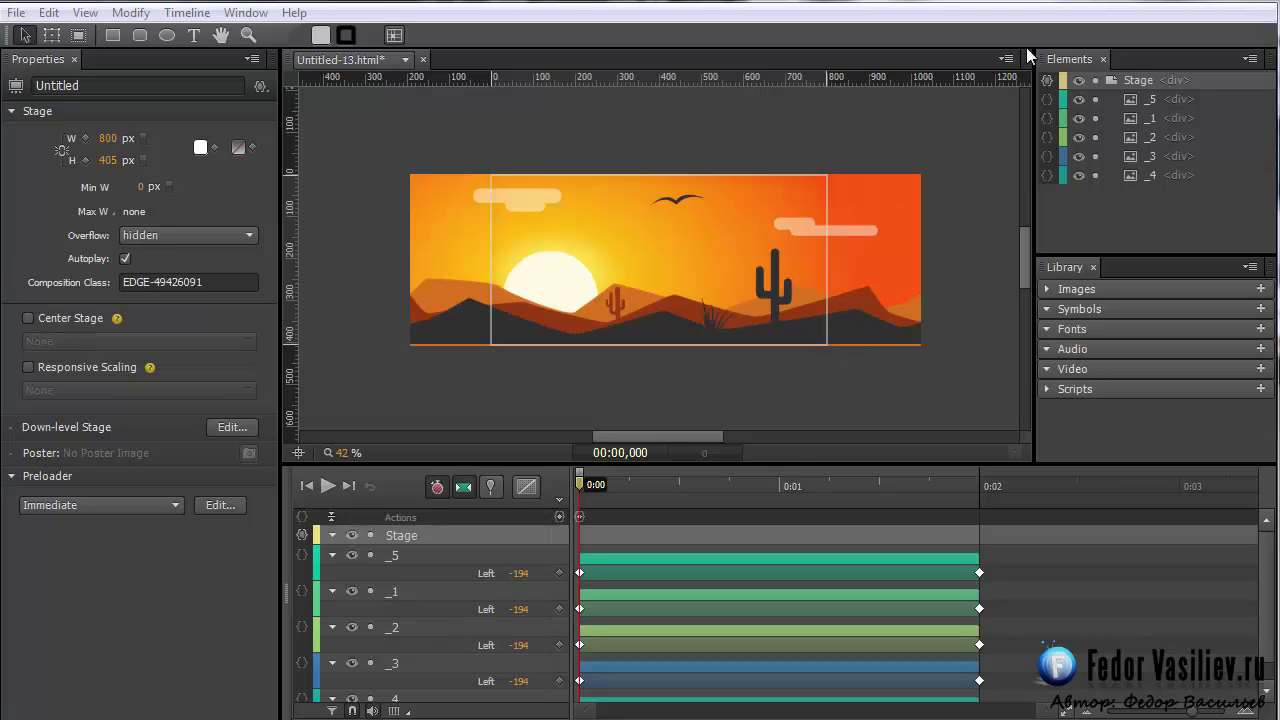
# Change the posX multiplier in the Stage's compositionReady code to 20, and test the composition in the browser, reloading the page.
pyautogui.click(1046, 82)
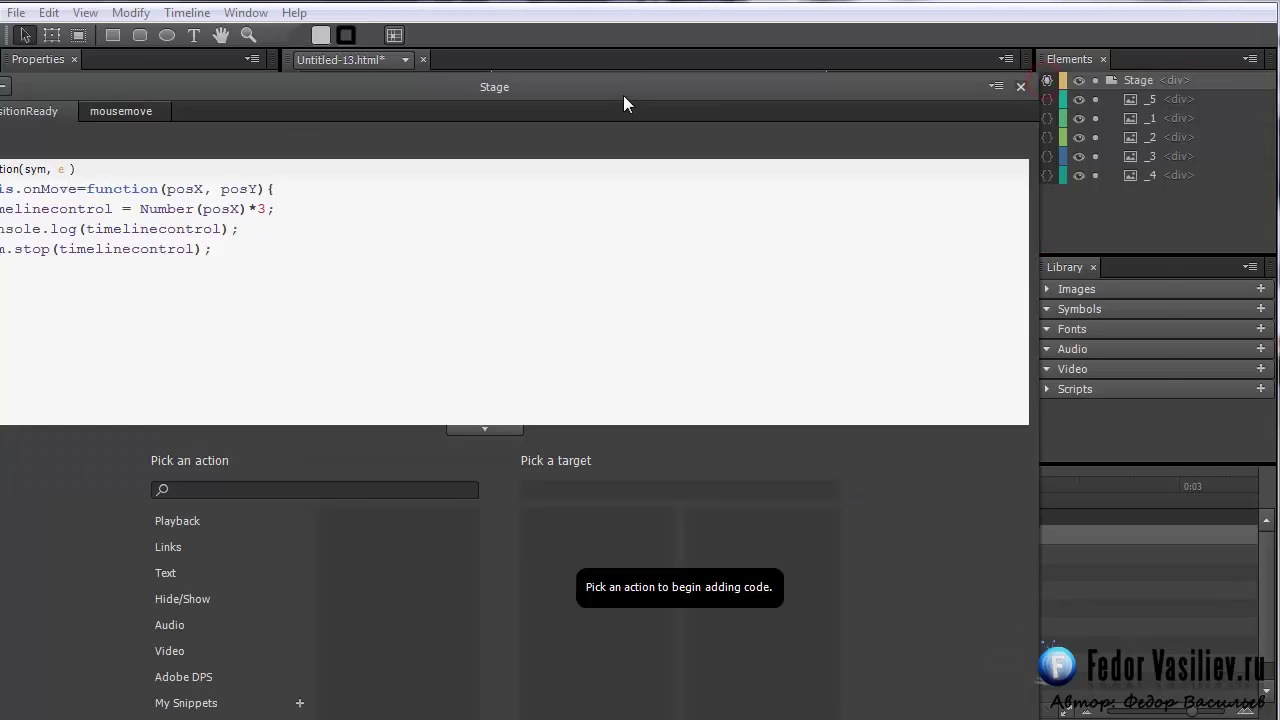
pyautogui.moveTo(623, 95); pyautogui.dragTo(851, 43)
pyautogui.moveTo(357, 224); pyautogui.dragTo(193, 120)
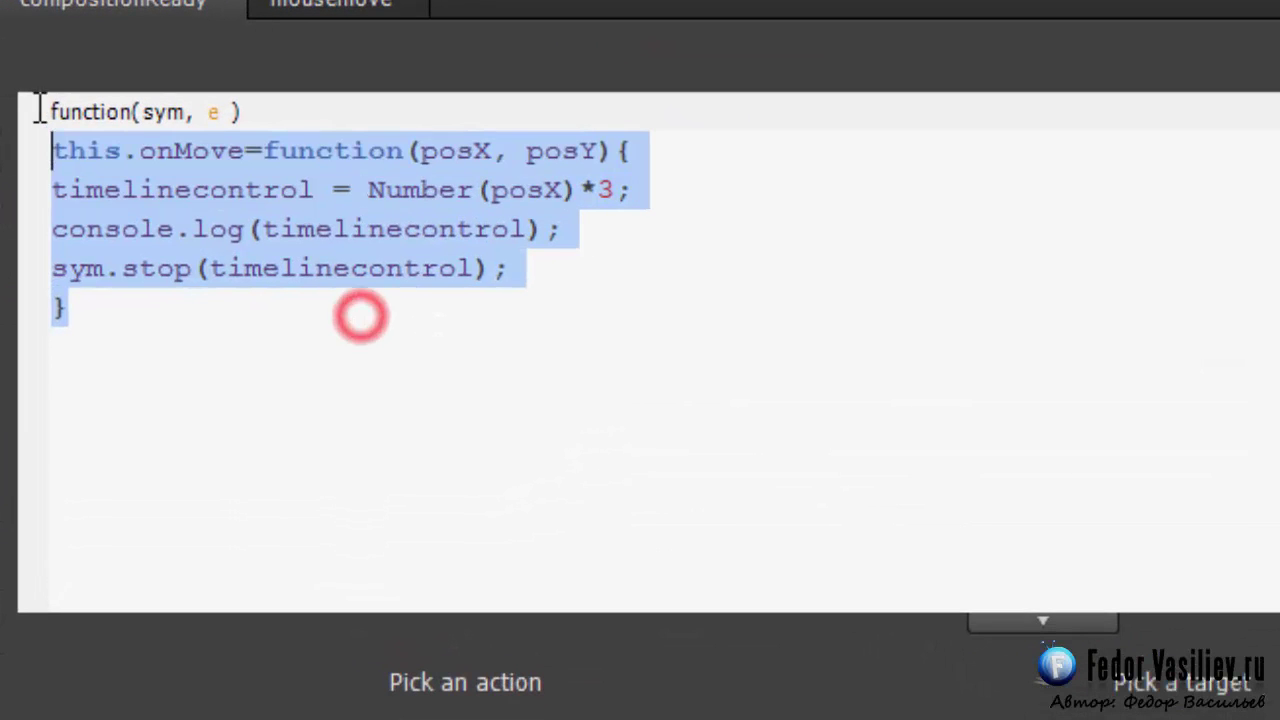
pyautogui.click(245, 266)
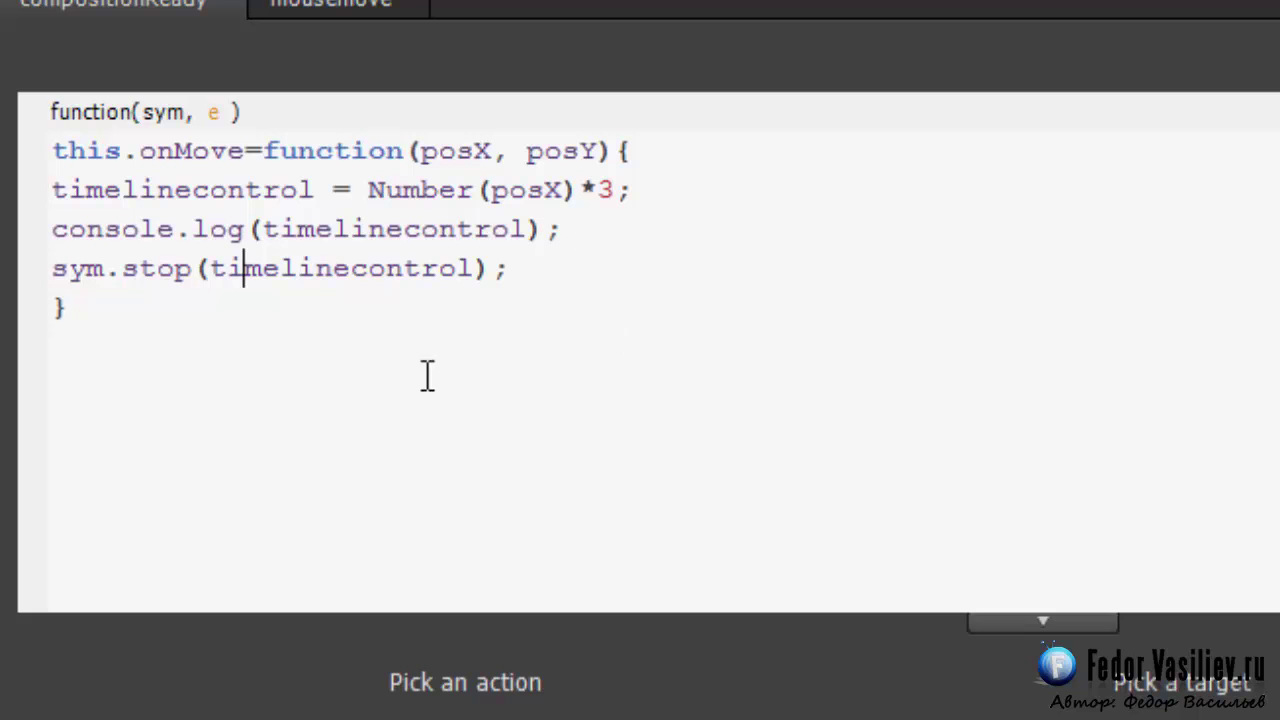
pyautogui.doubleClick(606, 190)
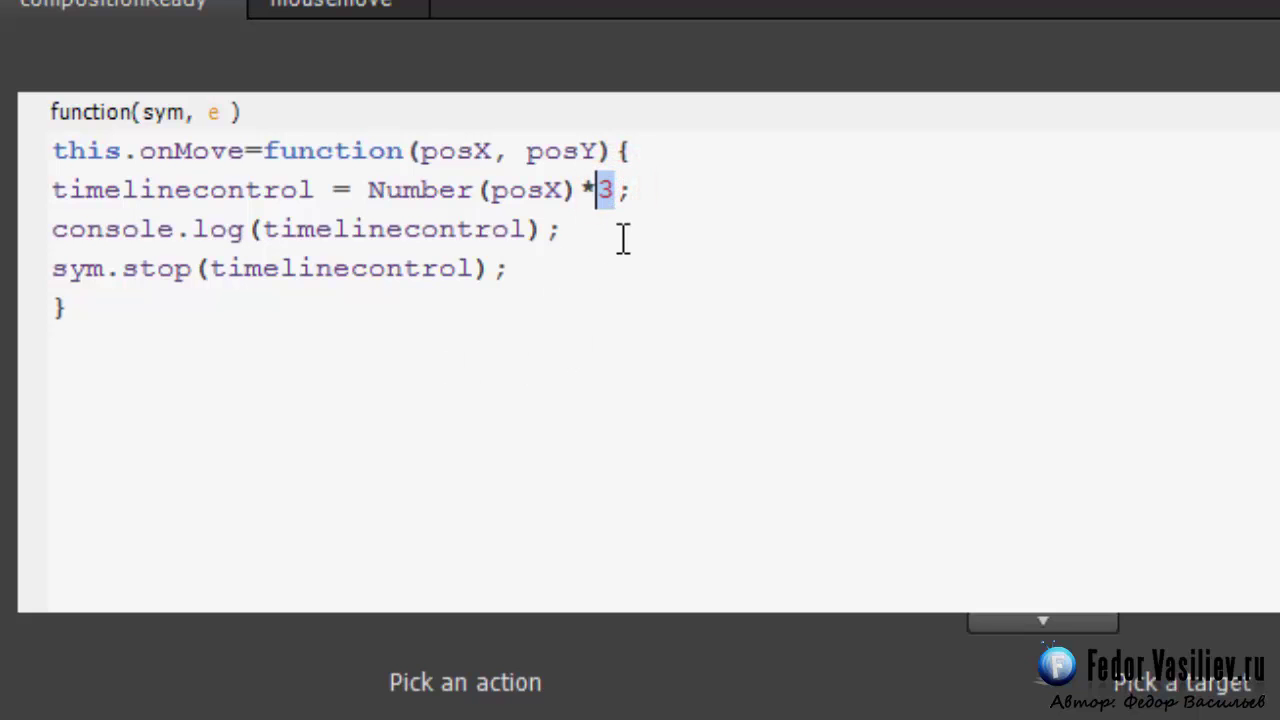
pyautogui.doubleClick(606, 192)
pyautogui.write('20')
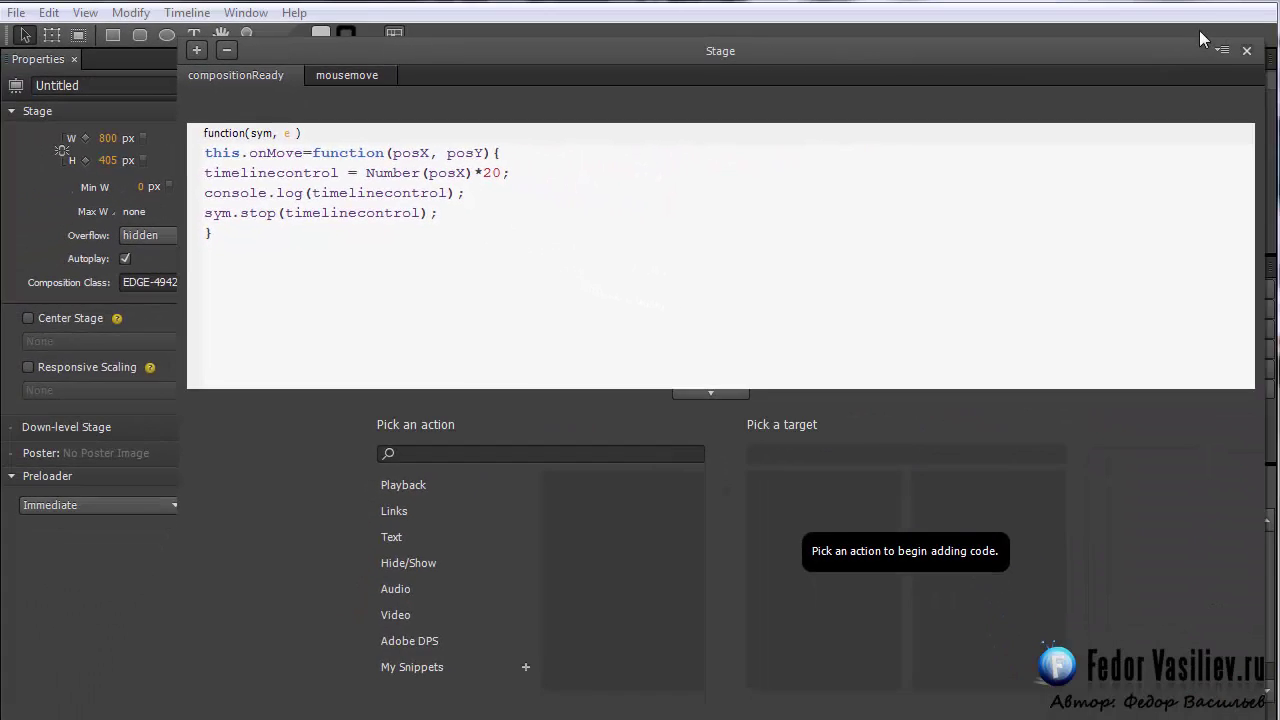
pyautogui.click(1246, 50)
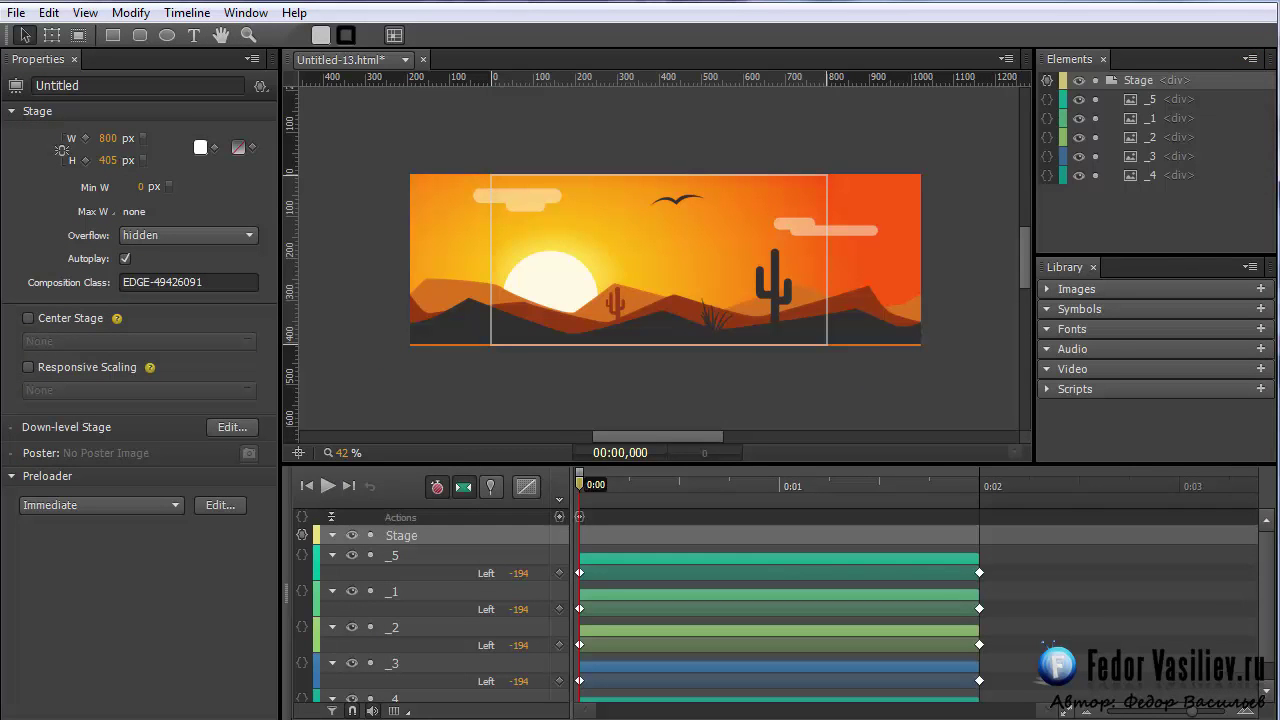
pyautogui.hotkey('ctrl', 'Return')
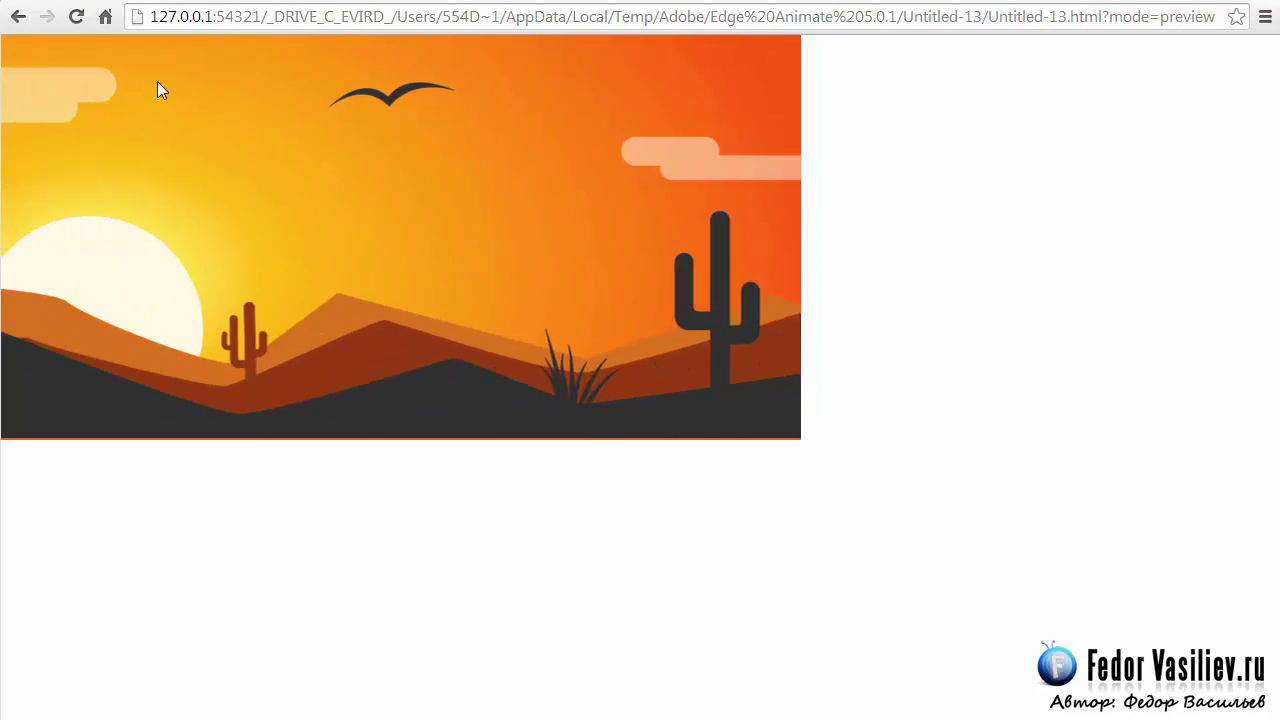
pyautogui.click(76, 18)
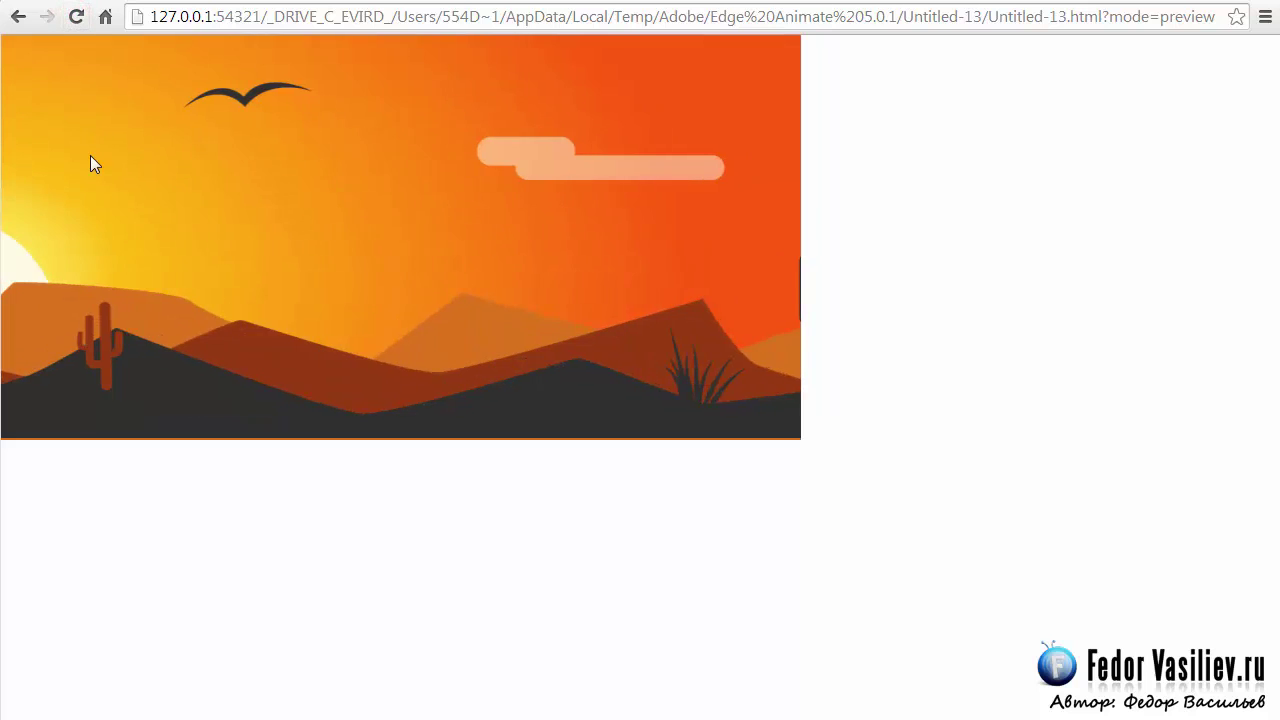